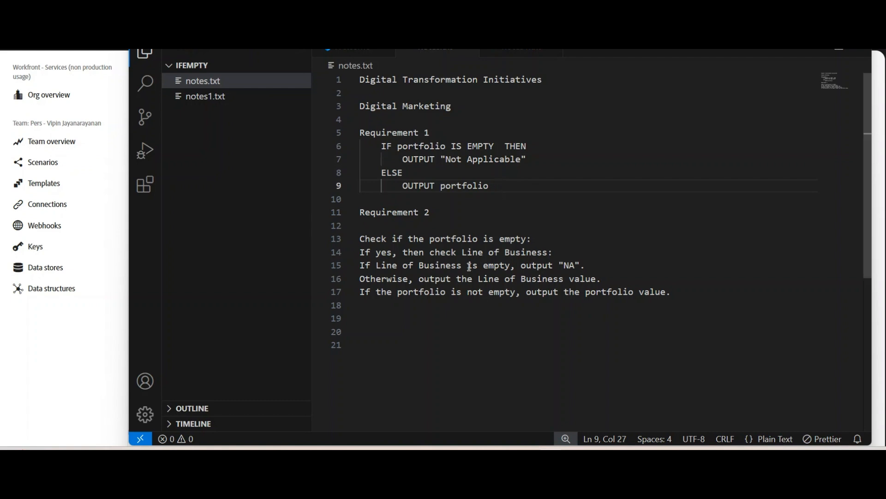
Review Requirement 1 in notes.txt, including its heading and the logic for an empty portfolio
key("Up")
key("Up")
key("Up")
key("Up")
key("Up")
key("Up")
key("Down")
key("Down")
key("shift+Home")
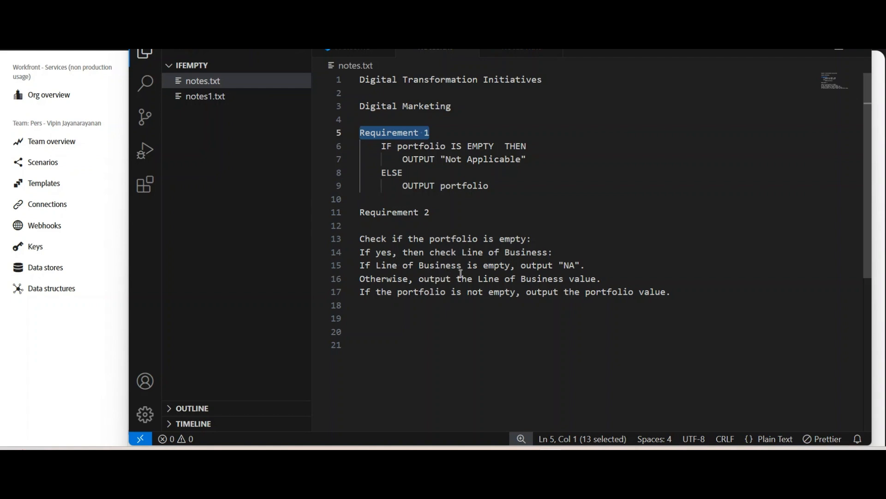
left_click(472, 185)
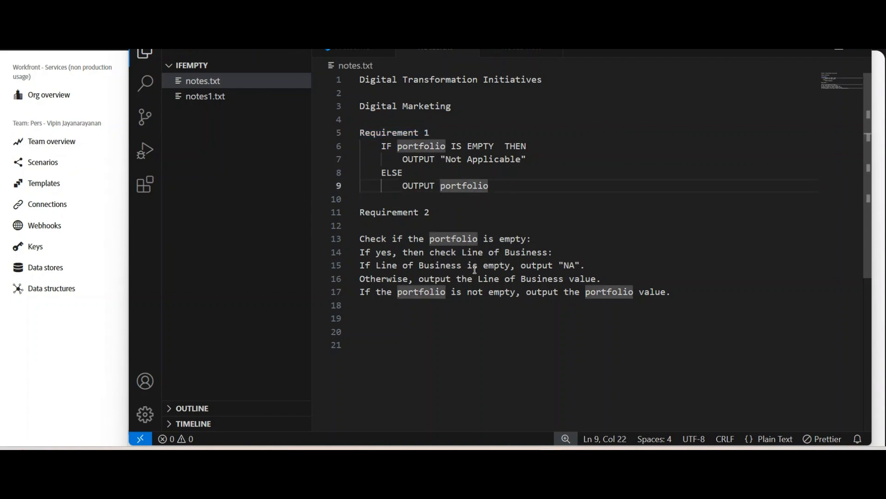
Switch to the Nested ifempty scenario in Workfront Fusion and set its first module to Tools – Set multiple variables
key("alt+Tab")
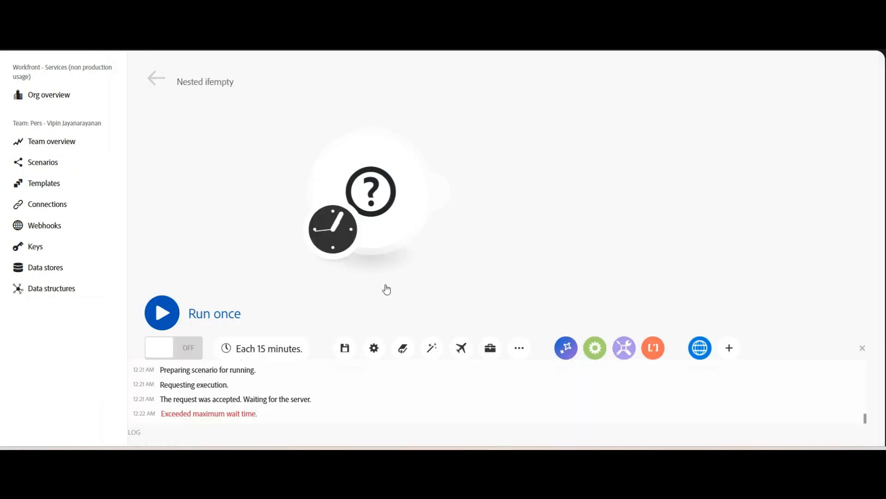
left_click(435, 290)
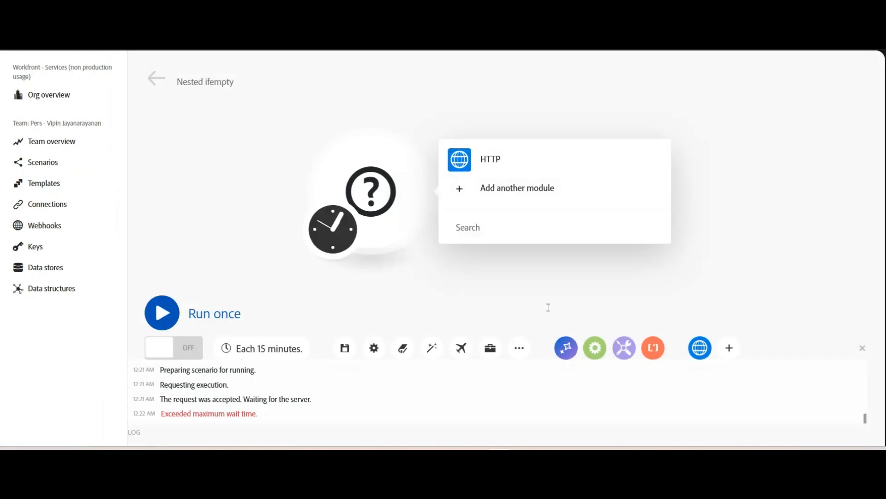
type("tool")
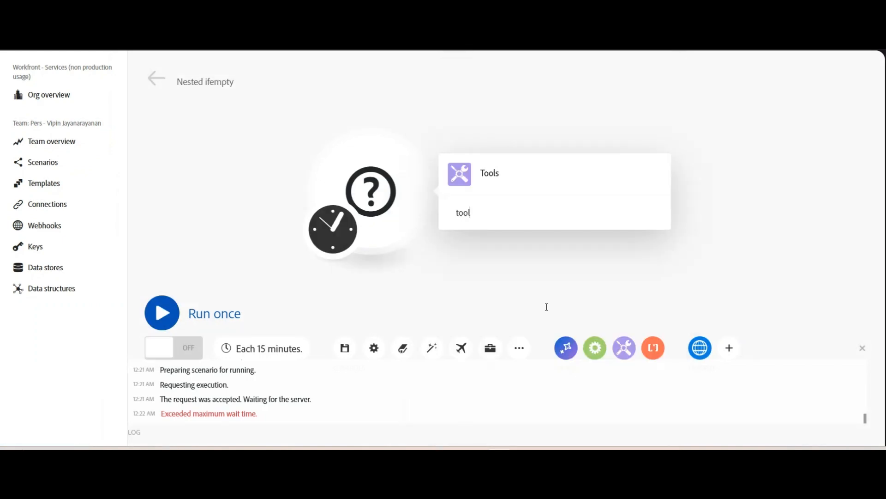
key("Return")
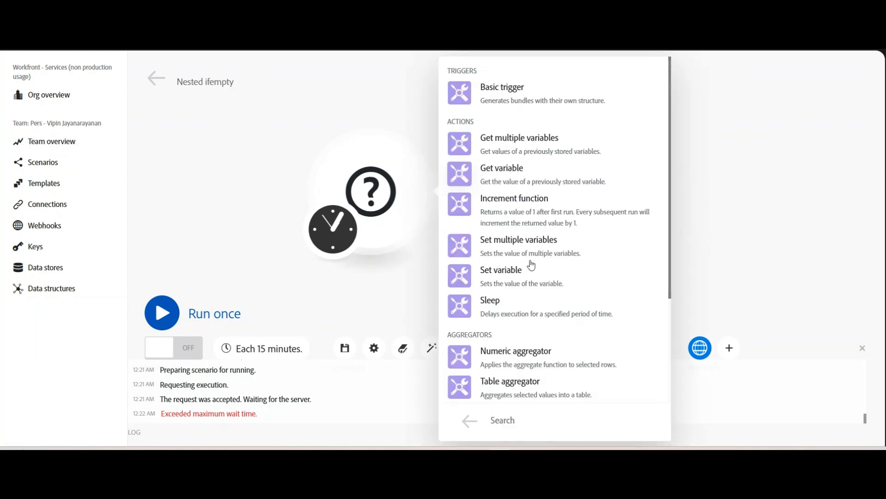
left_click(528, 333)
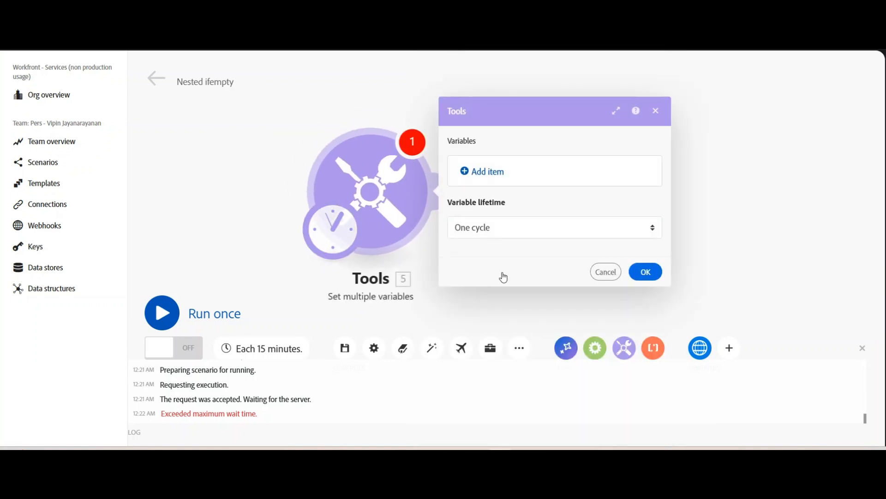
Add a variable named portfolio with the value "Digital Marketing Intitiatives" to the first module and save the scenario
left_click(496, 260)
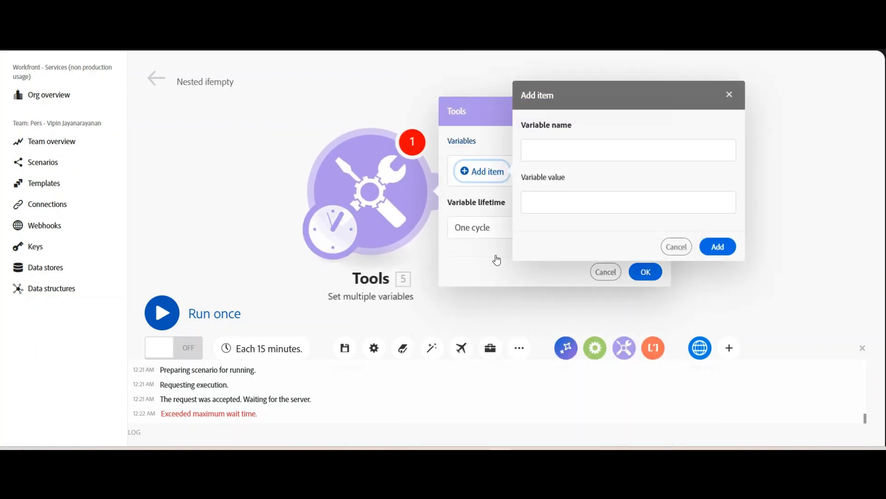
left_click(563, 240)
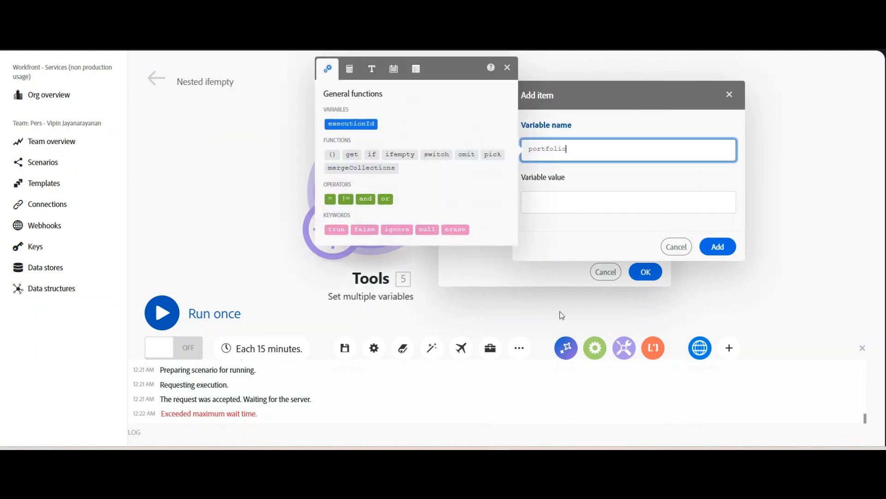
type("portfolio")
left_click(563, 285)
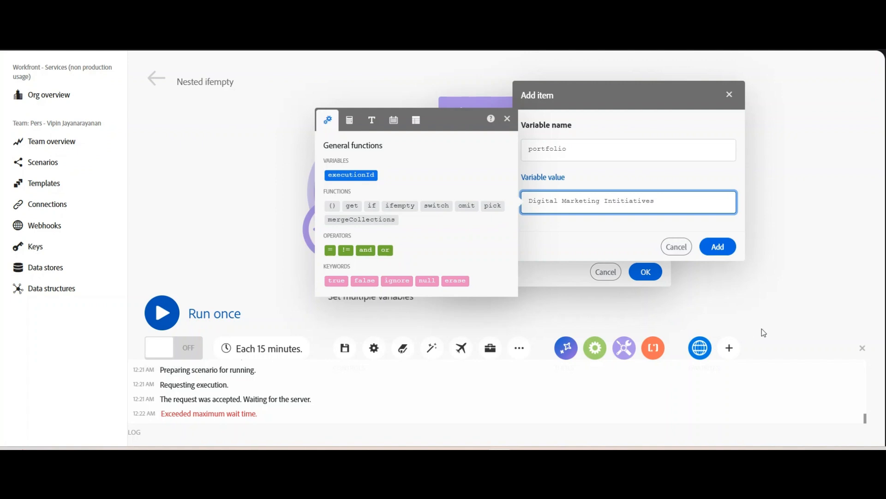
key("Return")
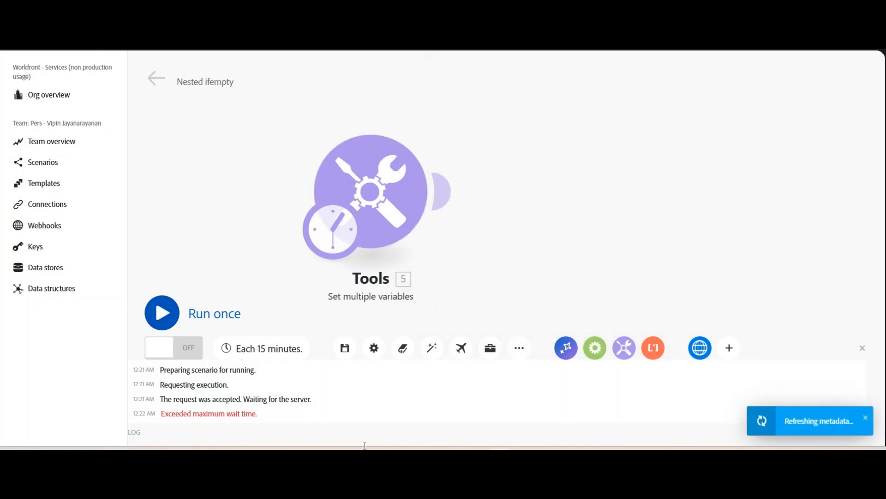
Append a second Tools – Set multiple variables module after the first and start a new variable item in it
left_click(444, 192)
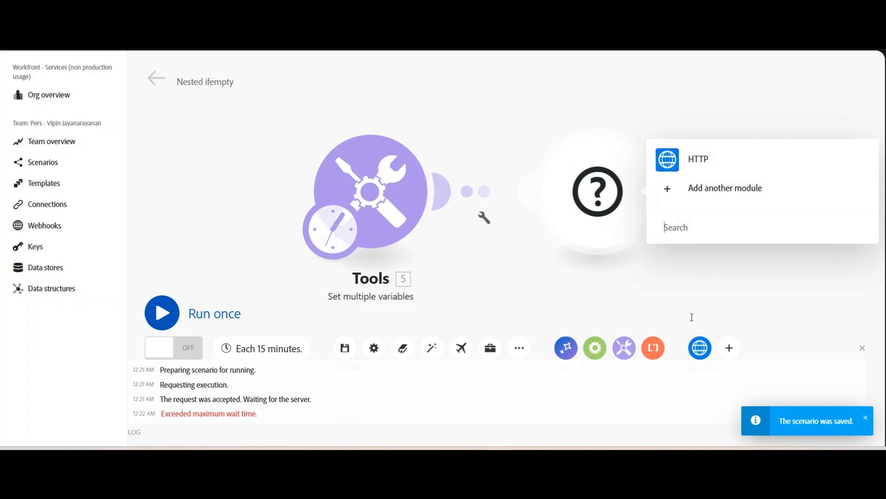
type("tool")
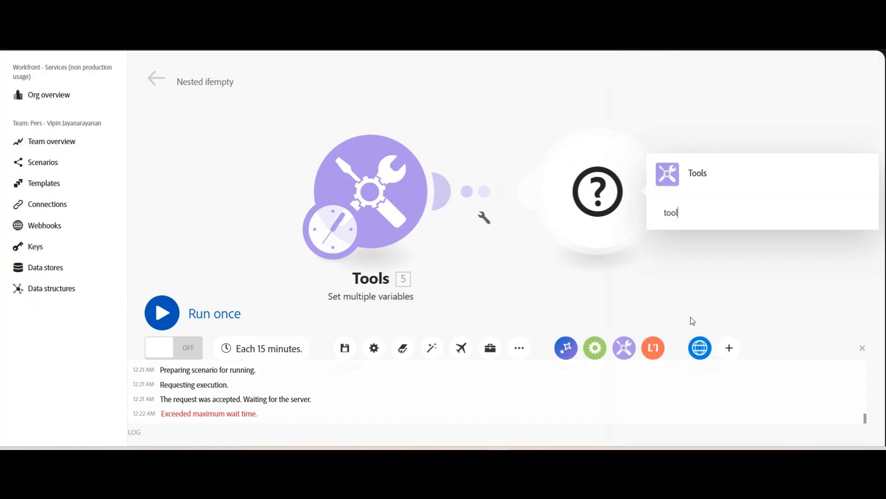
left_click(700, 176)
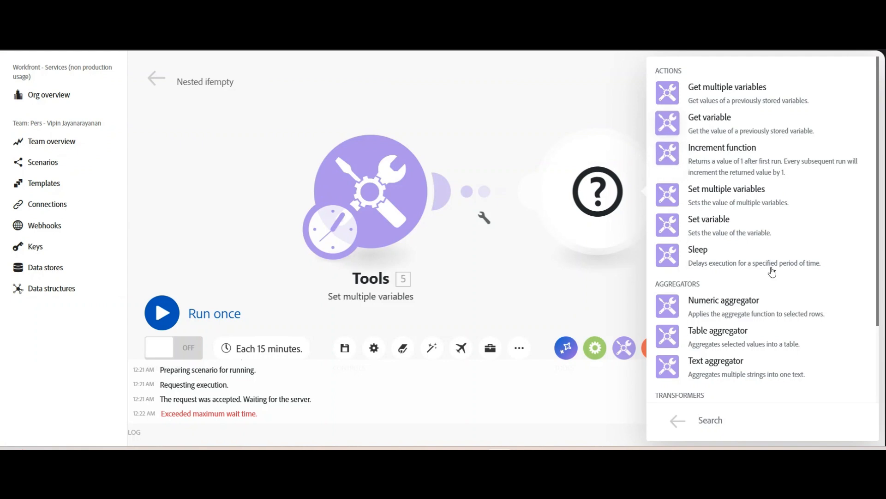
key("Up")
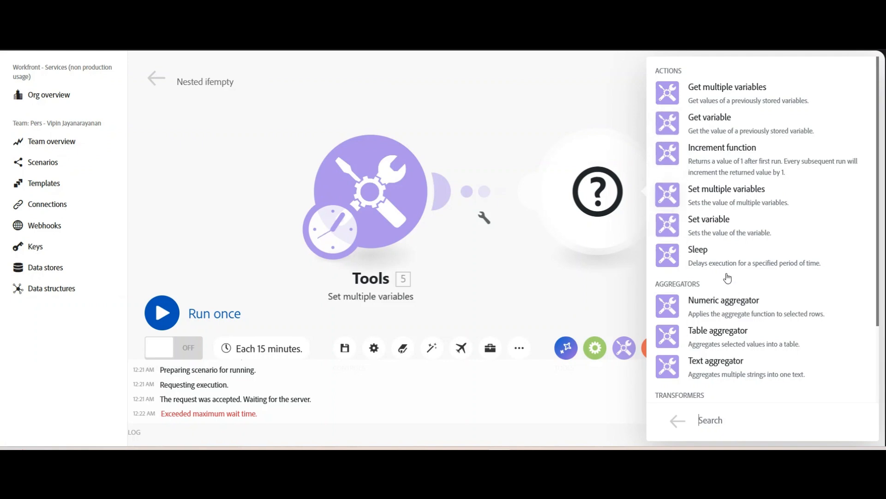
key("Return")
key("Return")
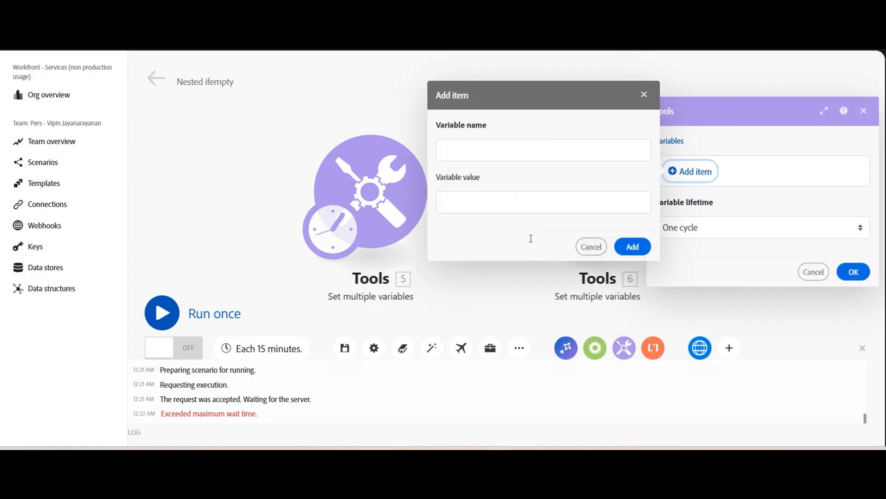
Define the variable varOutput as ifempty(5. portfolio; NA) in the second module and save the scenario
type("varO")
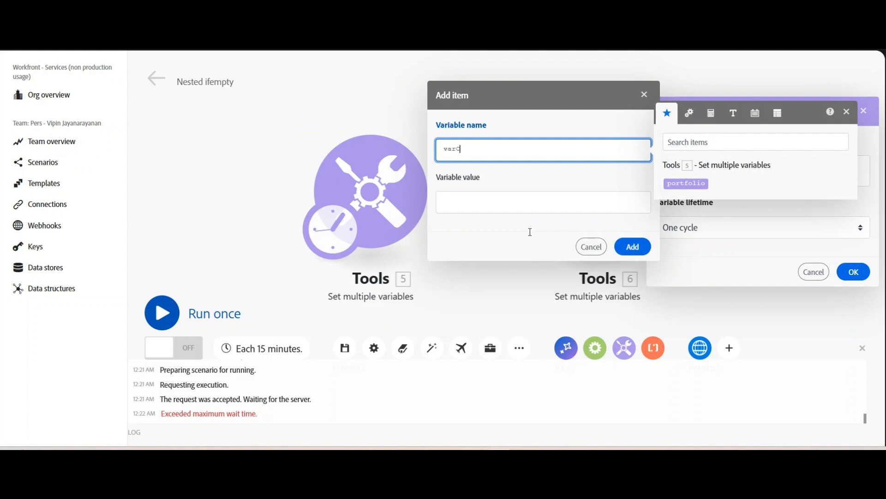
type("utput")
key("Tab")
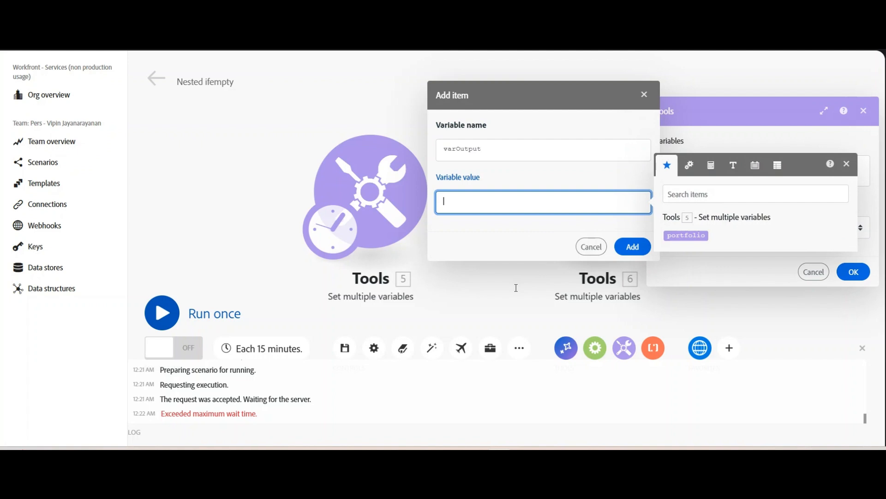
type("ifempty(")
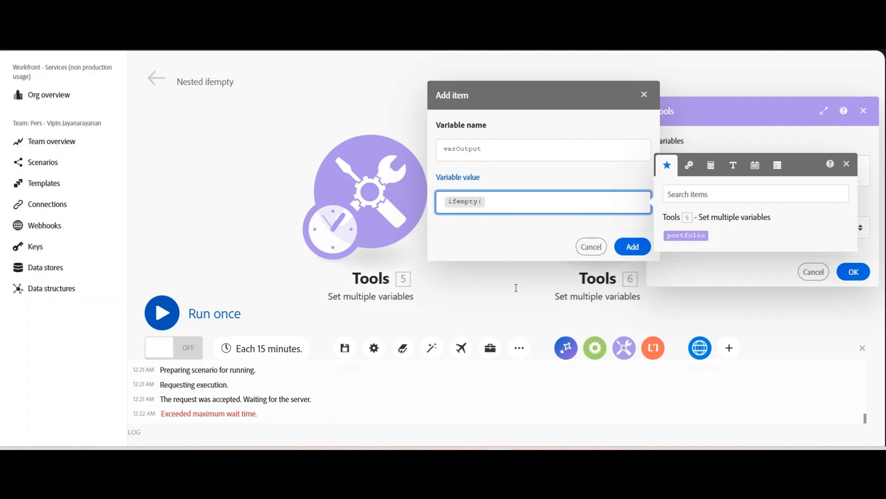
left_click(686, 235)
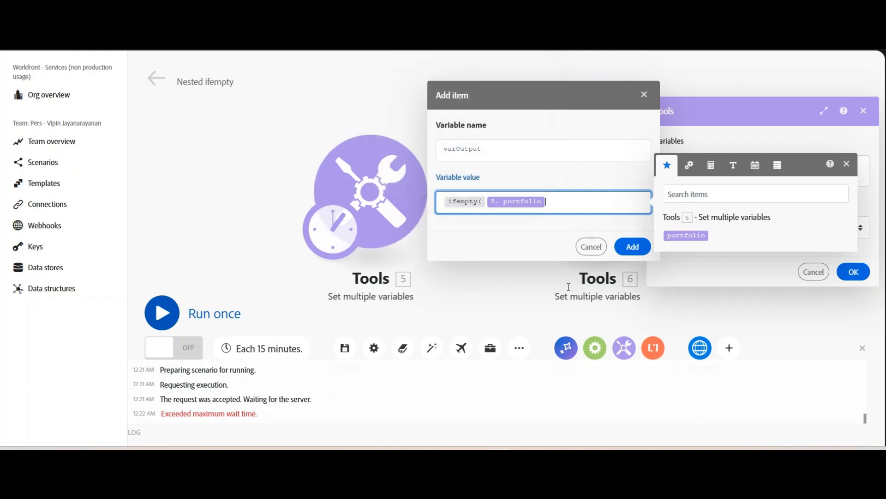
type(";NA)")
left_click(632, 247)
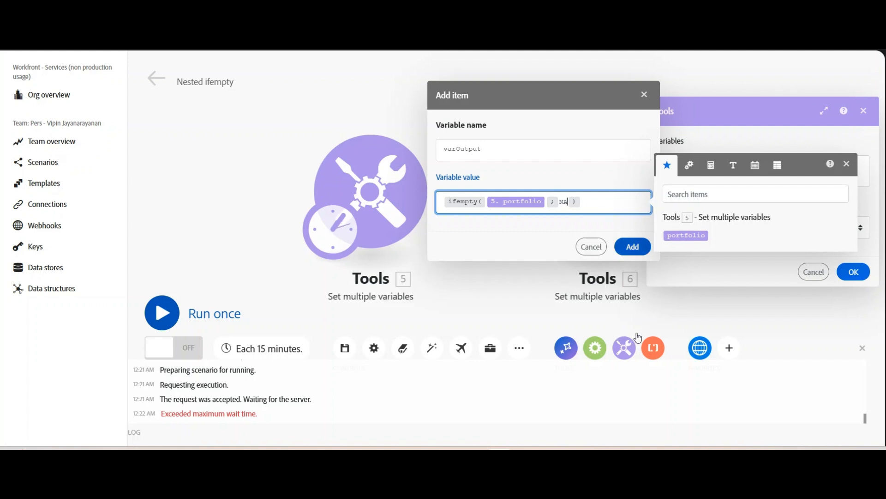
key("Return")
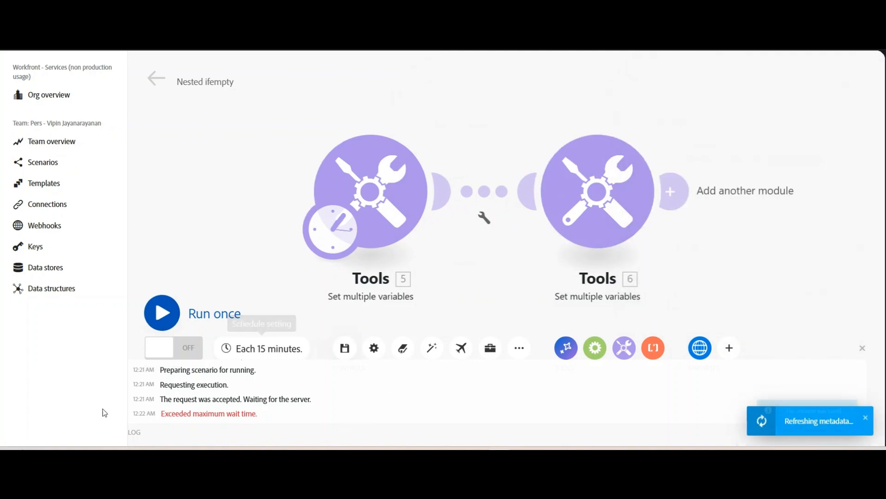
Run the scenario once and inspect the second module's varOutput result and its input variables
left_click(162, 314)
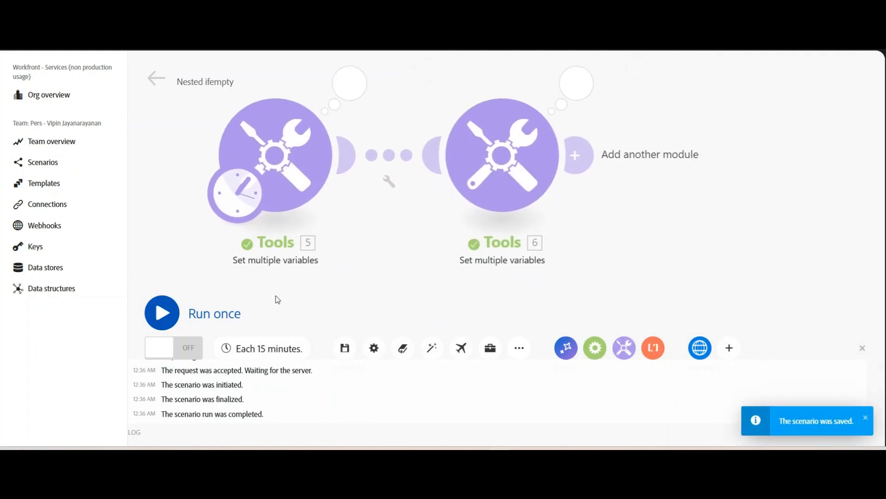
left_click(570, 174)
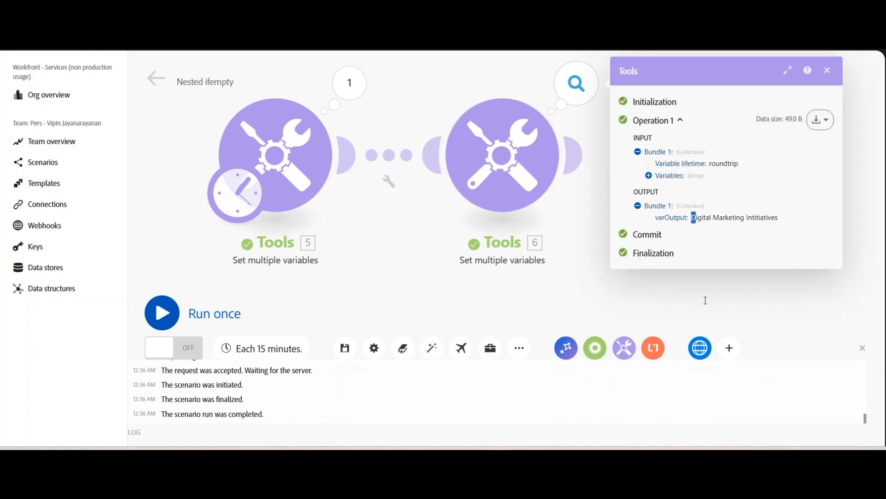
left_click_drag(692, 218, 778, 217)
left_click(652, 266)
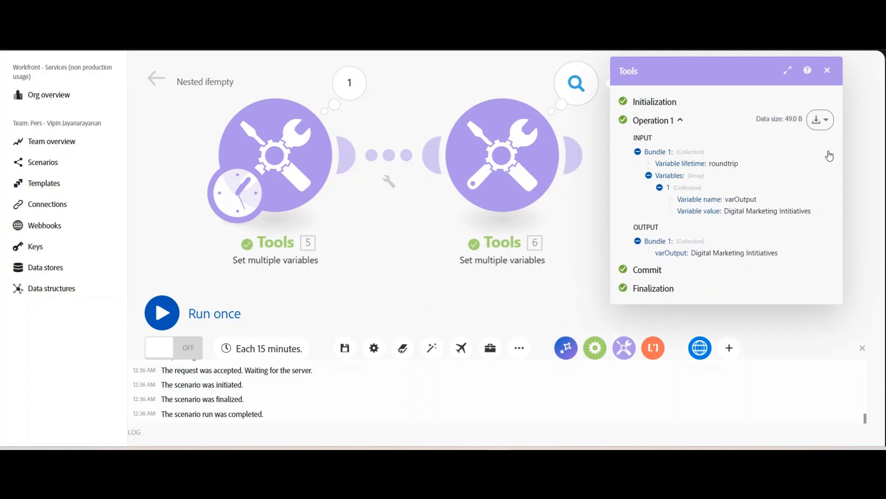
left_click(433, 263)
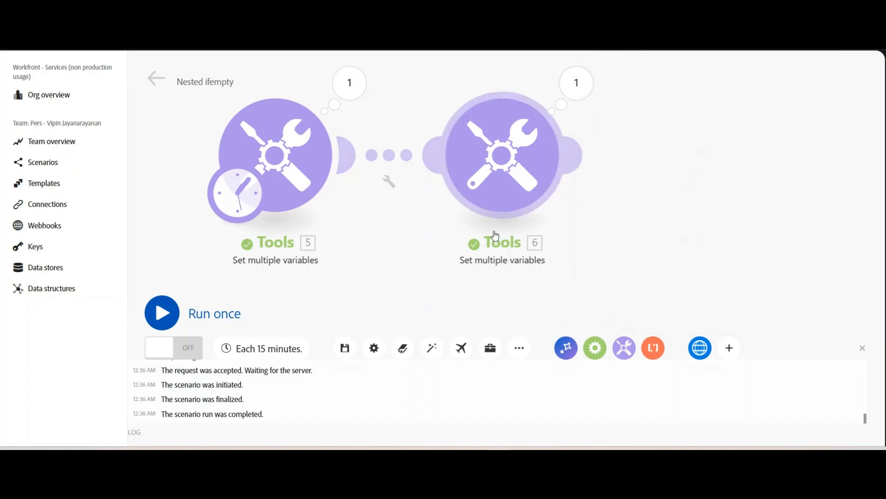
Clear the value of the portfolio variable in the first Tools module and save the change
left_click(300, 248)
left_click(540, 128)
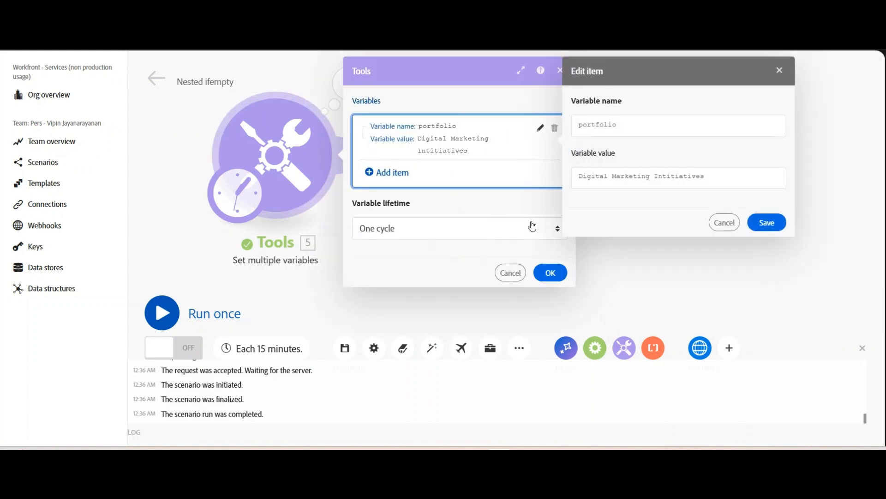
mouse_move(704, 177)
left_mouse_down()
mouse_move(591, 248)
mouse_move(505, 240)
left_mouse_up()
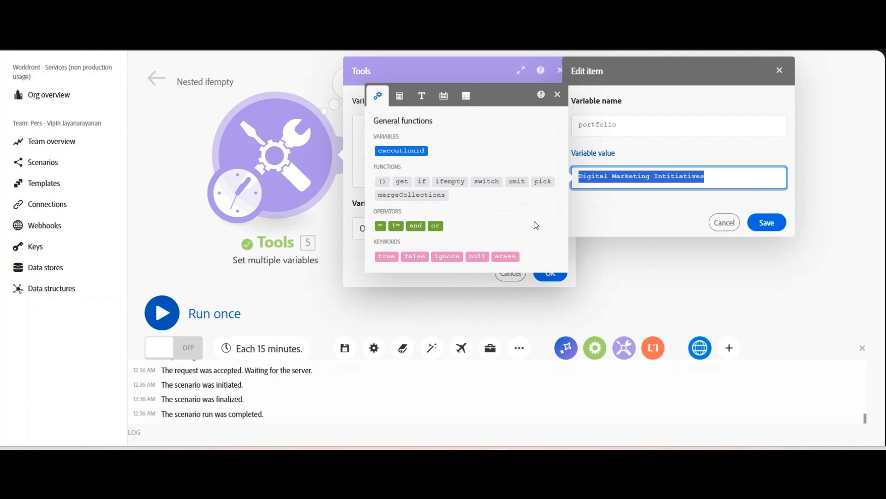
key("BackSpace")
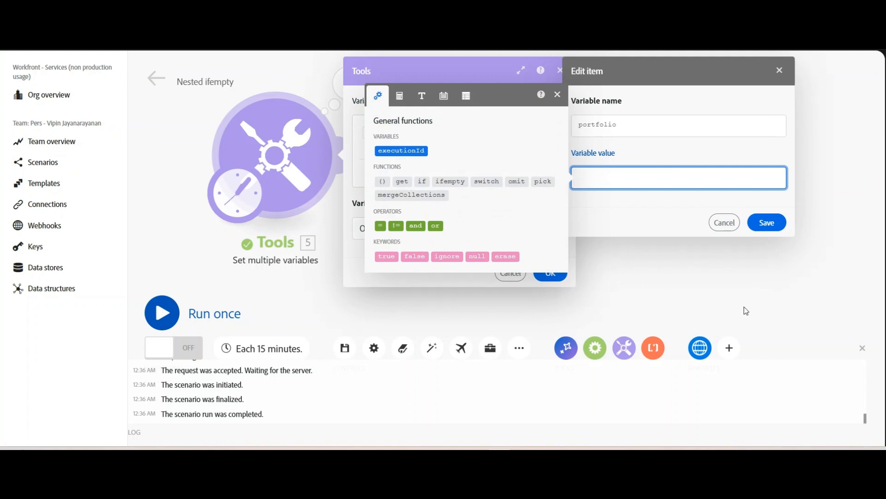
key("Return")
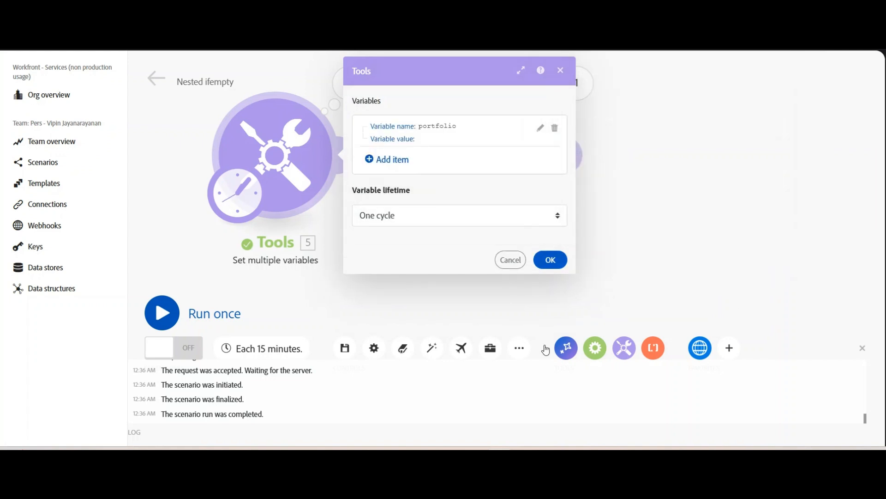
left_click(551, 260)
Run the scenario once with the empty portfolio and examine the second module's output and its varOutput formula
left_click(161, 312)
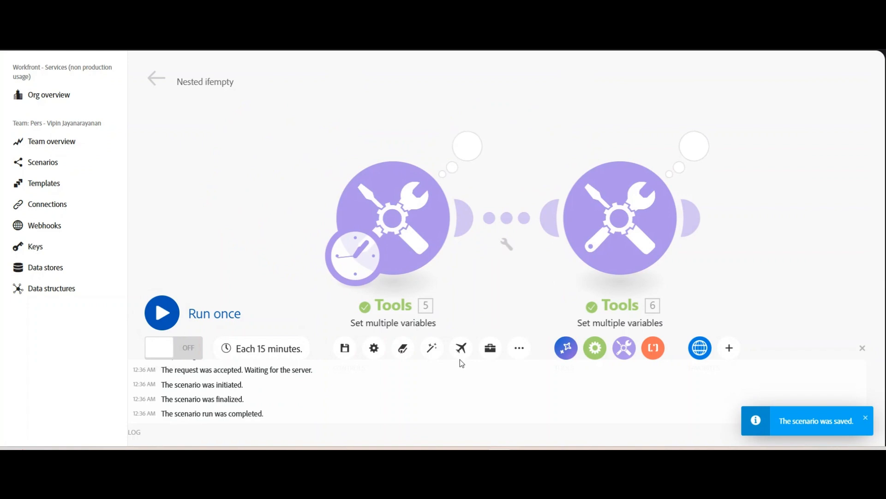
left_click(565, 121)
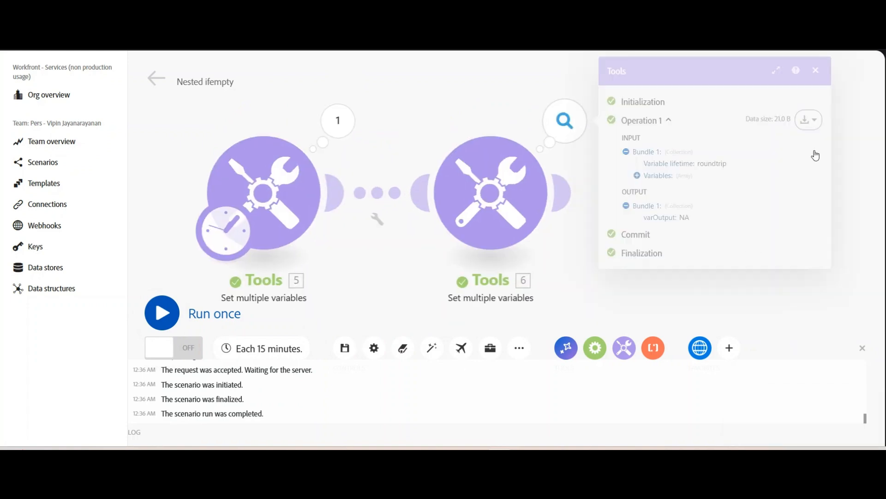
left_click(483, 287)
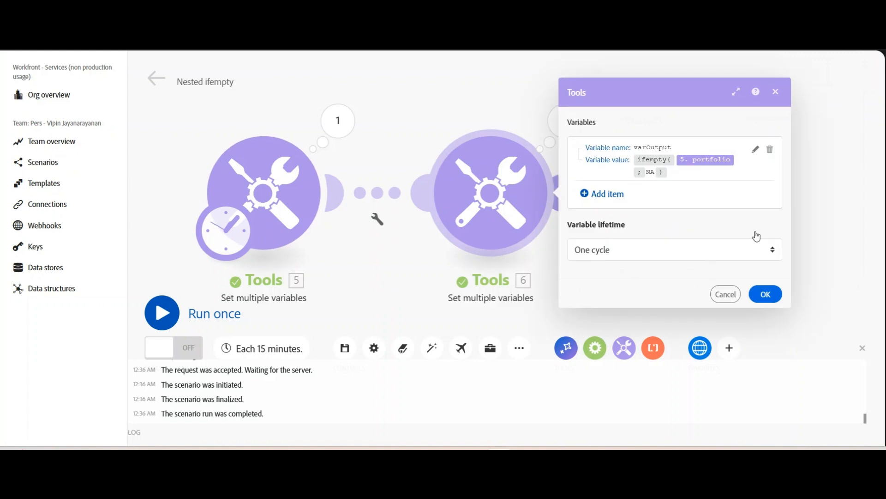
left_click(755, 150)
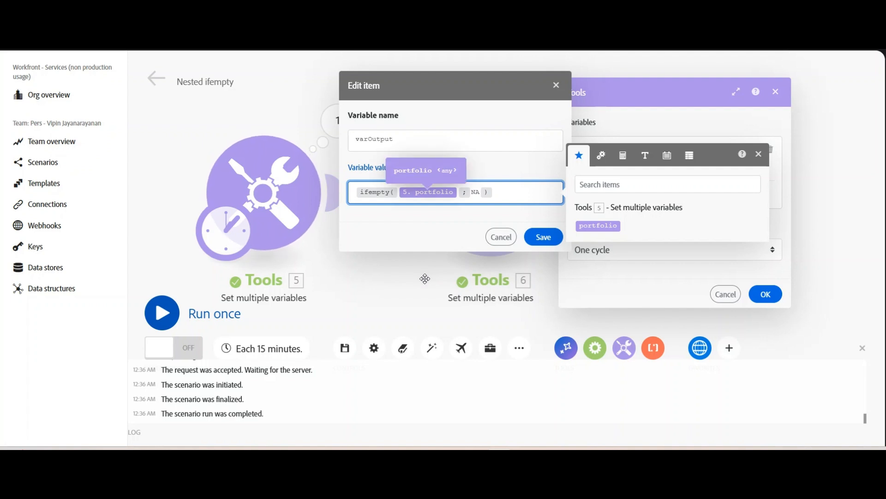
left_click(546, 324)
left_click(776, 382)
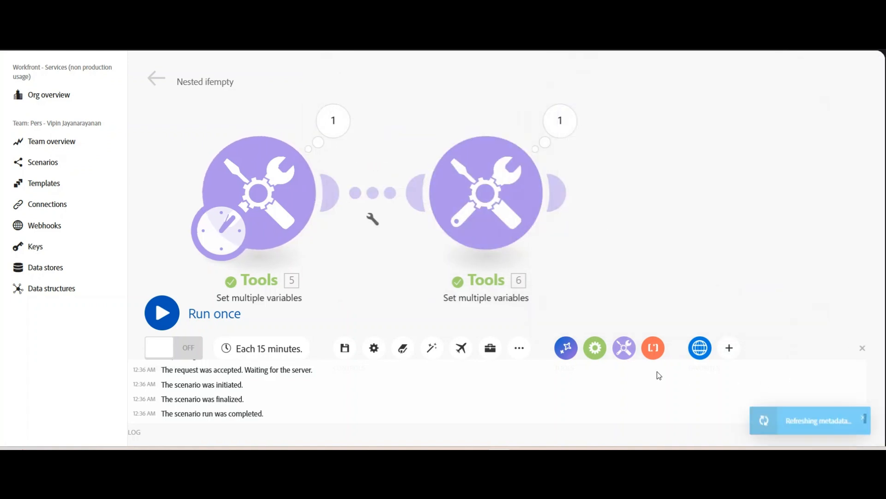
Switch to notes.txt in Visual Studio Code and review Requirement 2 about the portfolio and Line of Business checks
key("alt+Tab")
scroll(569, 361, "down", 2)
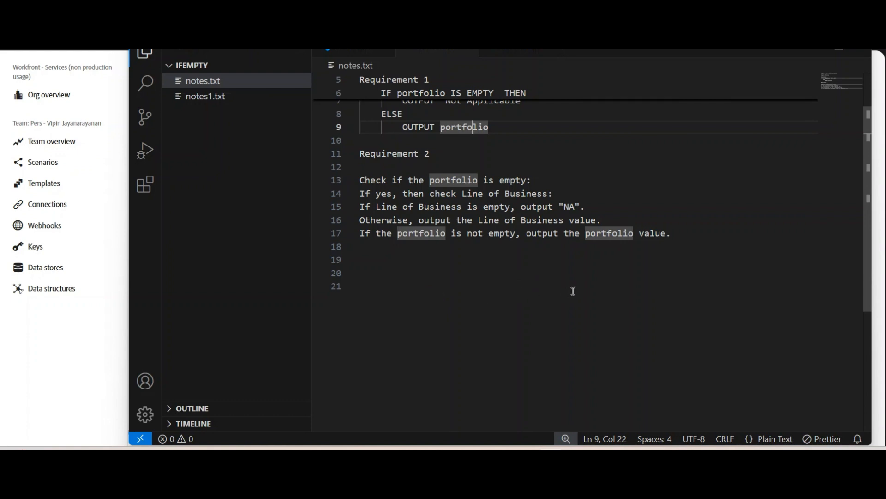
double_click(570, 206)
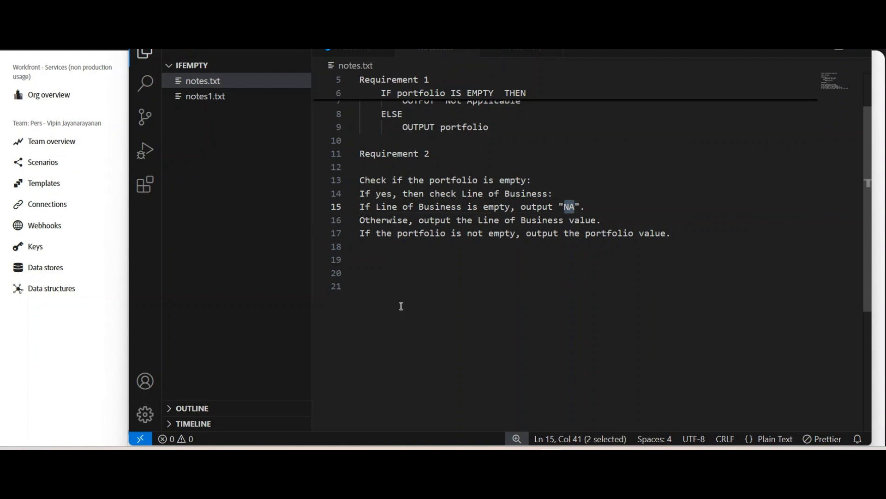
left_click_drag(367, 309, 595, 322)
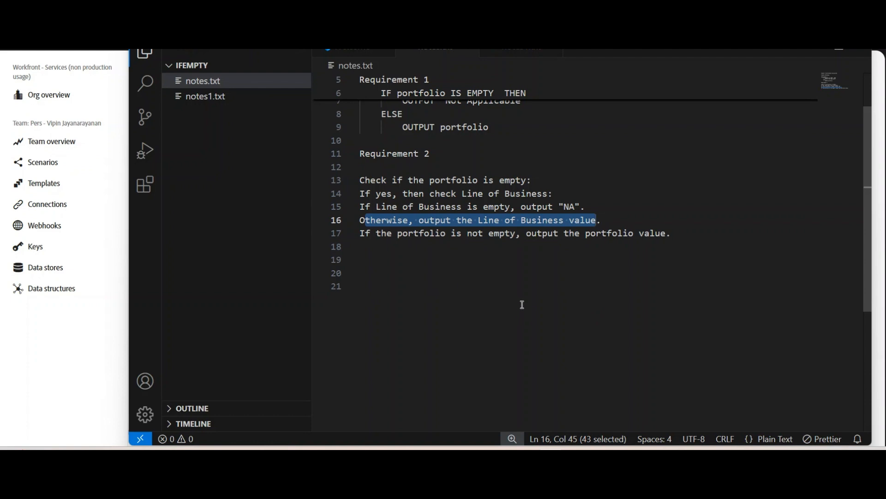
left_click(495, 303)
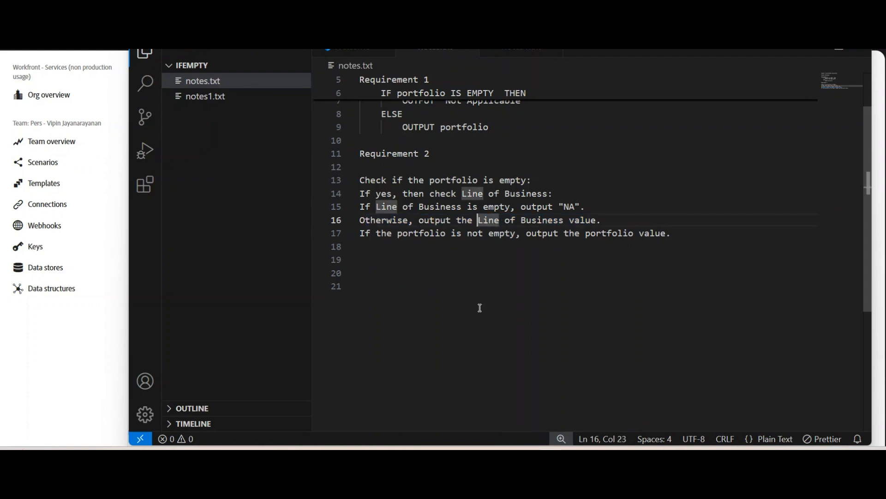
left_click_drag(480, 307, 565, 303)
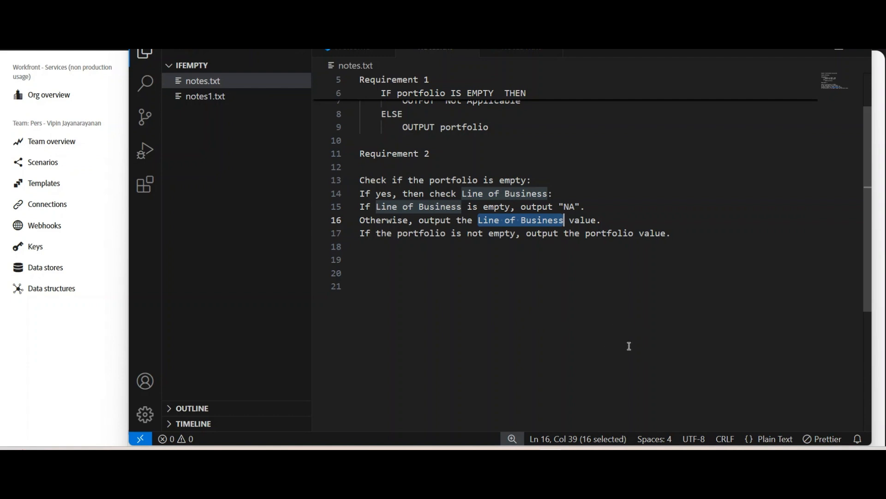
Switch back to Workfront Fusion and add a variable lineOfBusiness with value Digital Marketing to the first Tools module, keeping the change
key("alt+Tab")
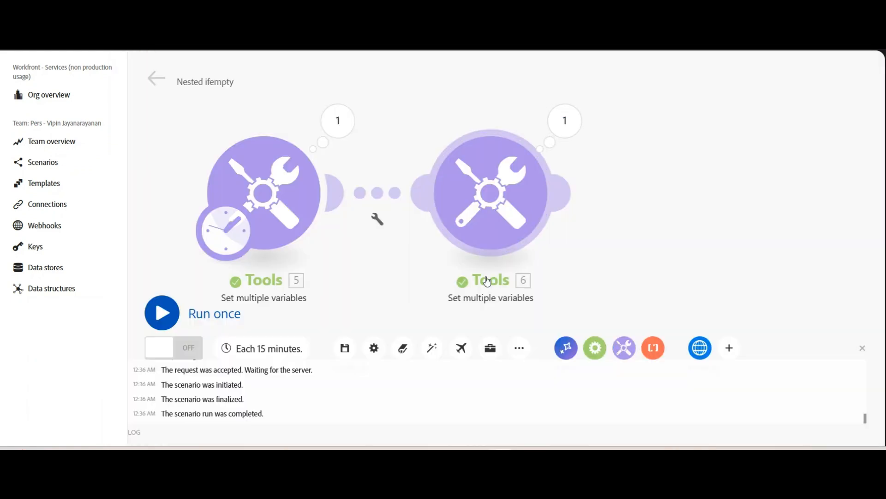
left_click(487, 281)
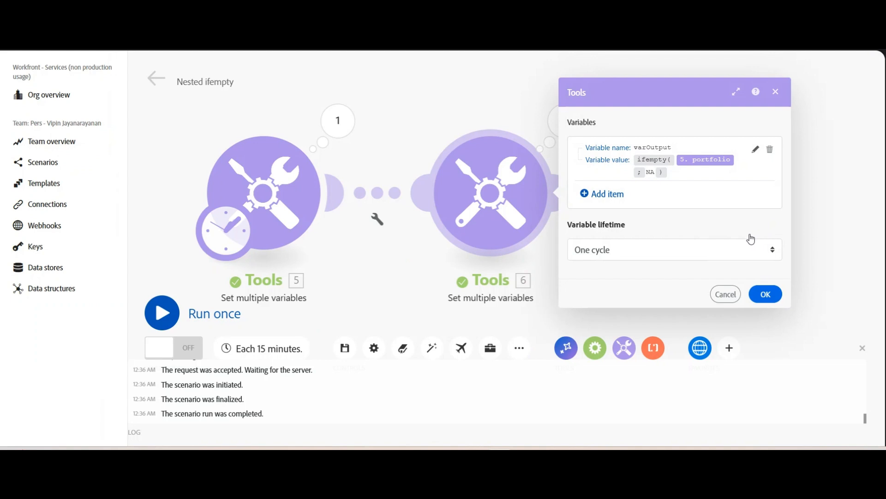
left_click(388, 334)
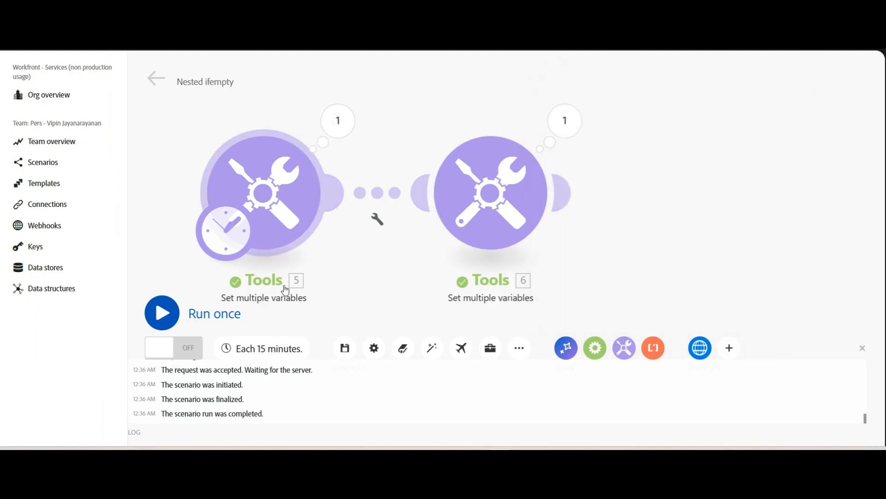
left_click(290, 286)
left_click(375, 187)
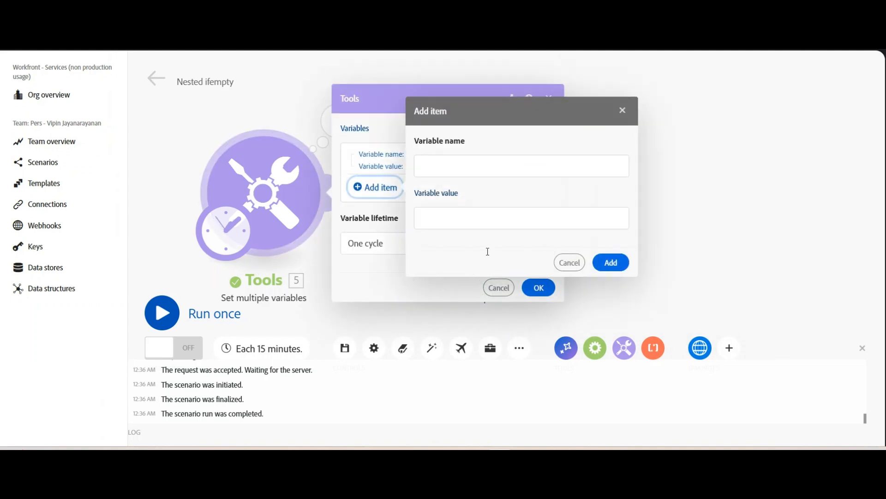
type("I")
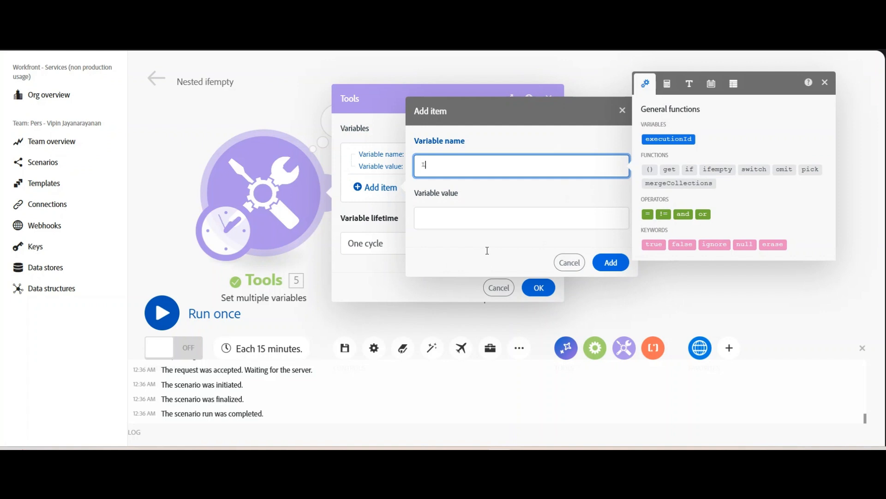
key("BackSpace")
type("1")
key("Tab")
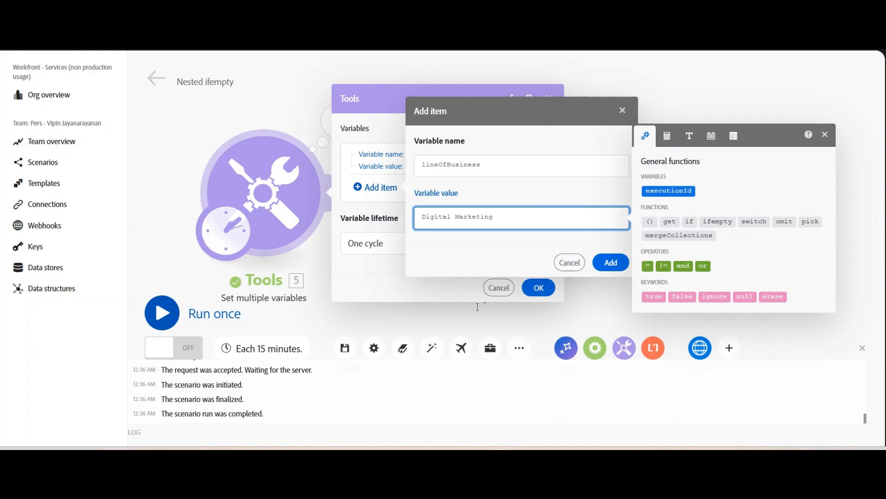
key("Return")
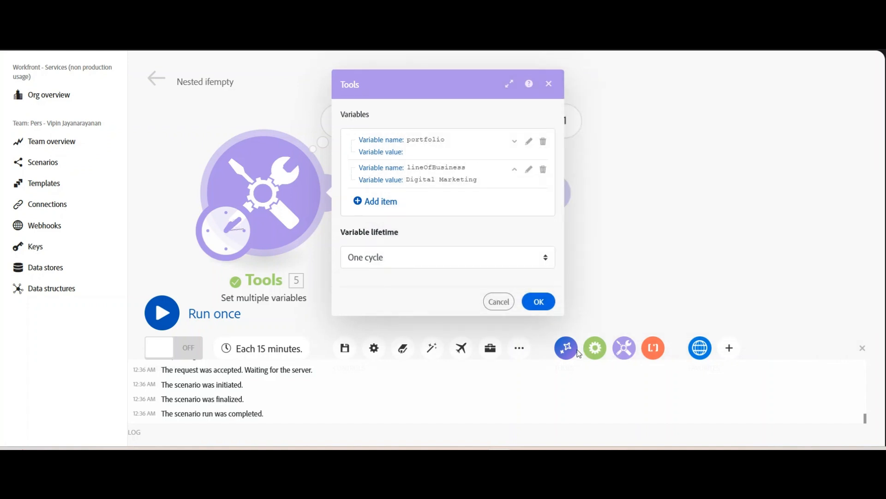
left_click(539, 302)
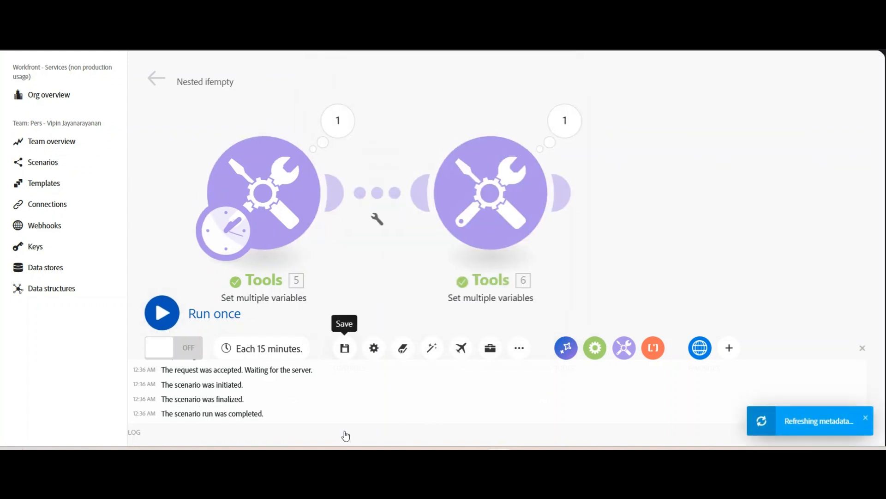
Change varOutput in the second Tools module to ifempty(5. portfolio; ifempty(5. lineOfBusiness; NA)) and save the scenario
left_click(512, 257)
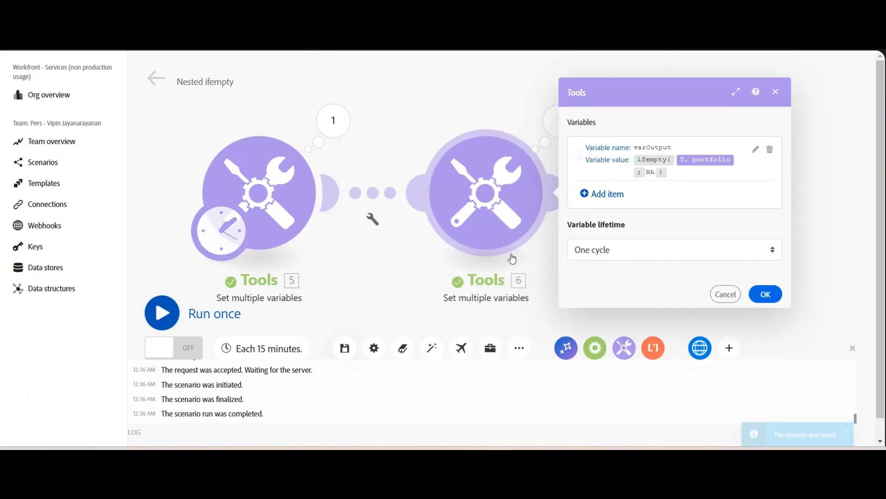
left_click(755, 238)
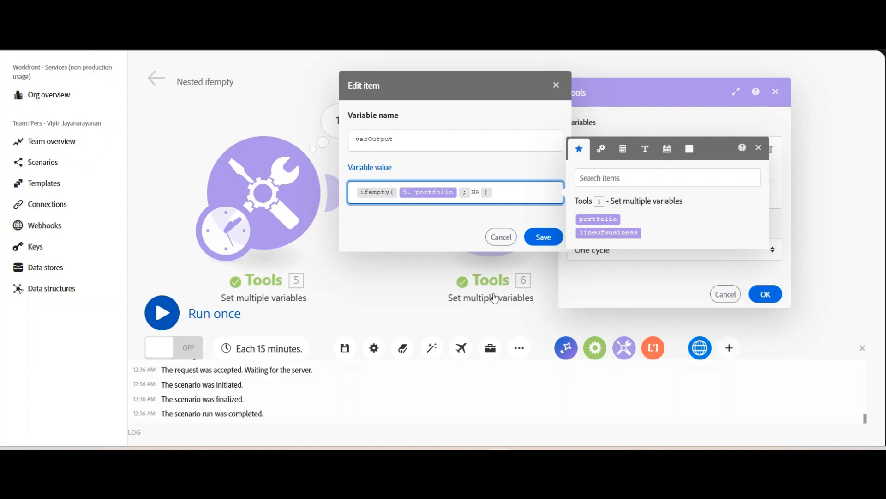
key("BackSpace")
key("BackSpace")
type("ifempty( )")
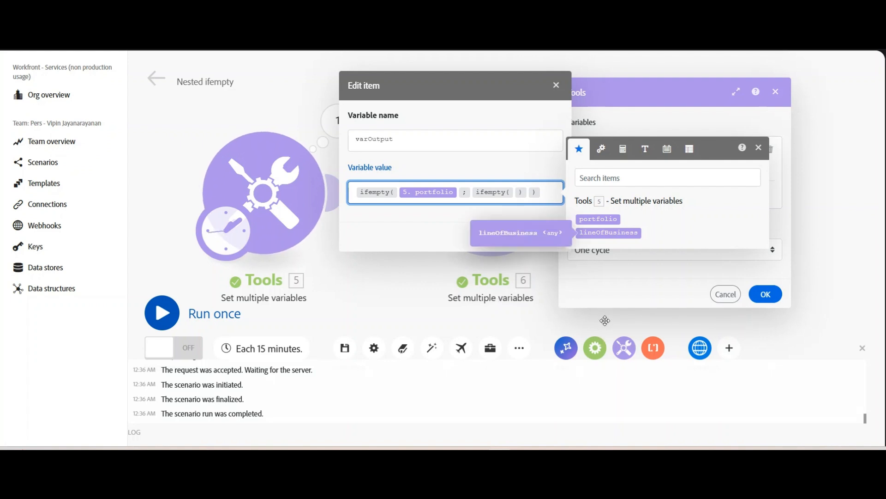
left_click_drag(605, 320, 515, 192)
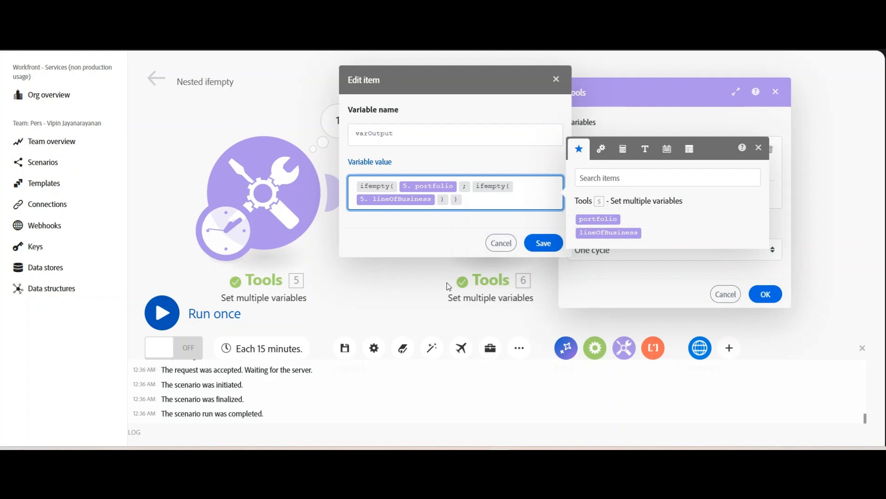
type("; NA")
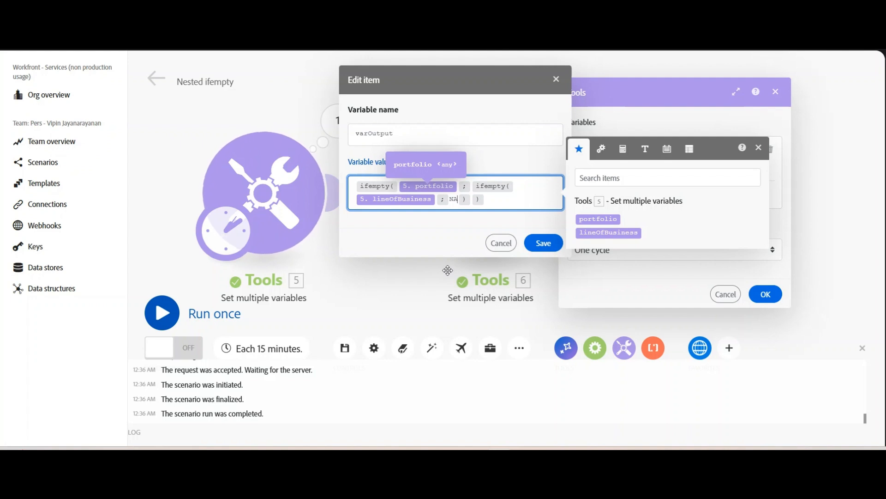
key("End")
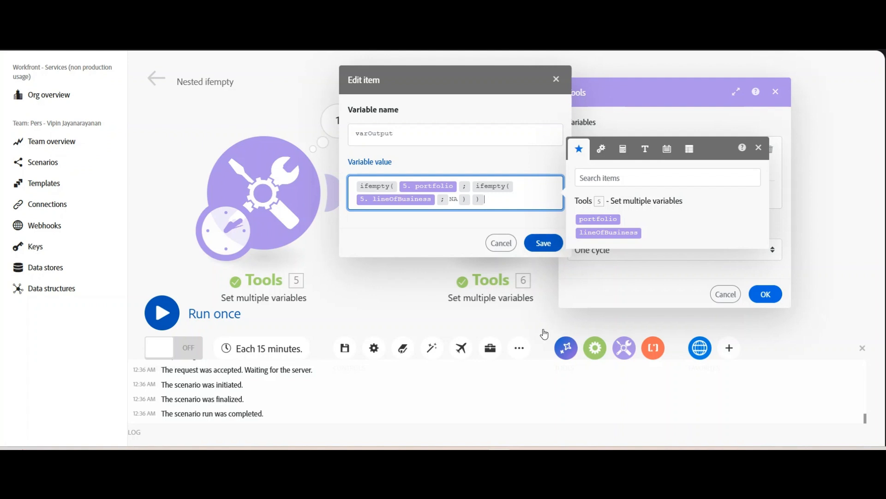
key("Return")
key("Return")
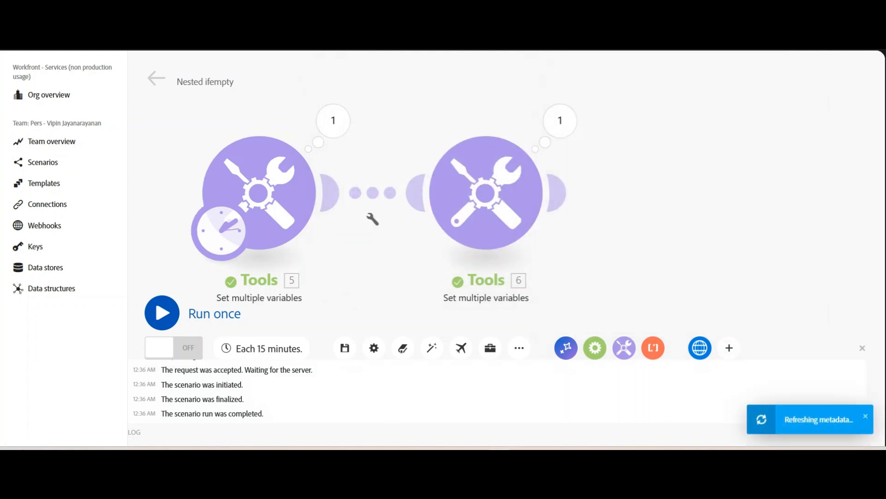
key("ctrl+s")
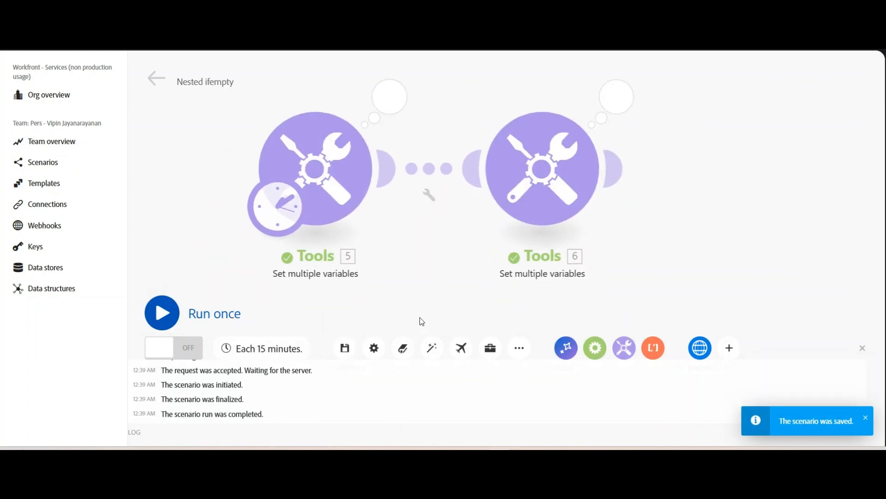
Run the scenario once and check the second module's varOutput result against the variable definitions in both Tools modules
scroll(420, 320, "up", 2)
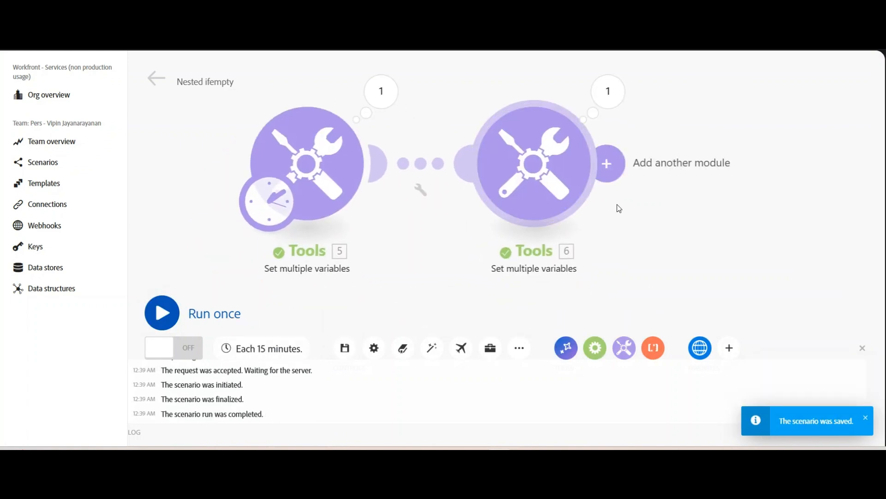
left_click(609, 91)
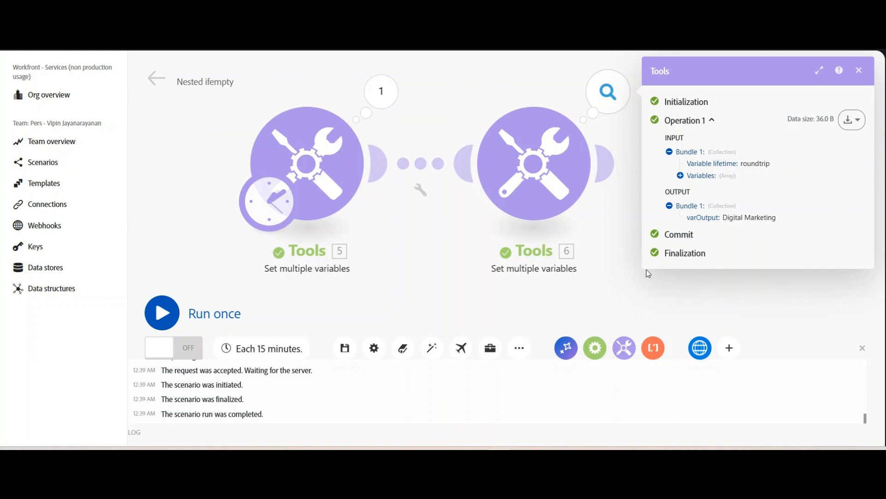
left_click(588, 207)
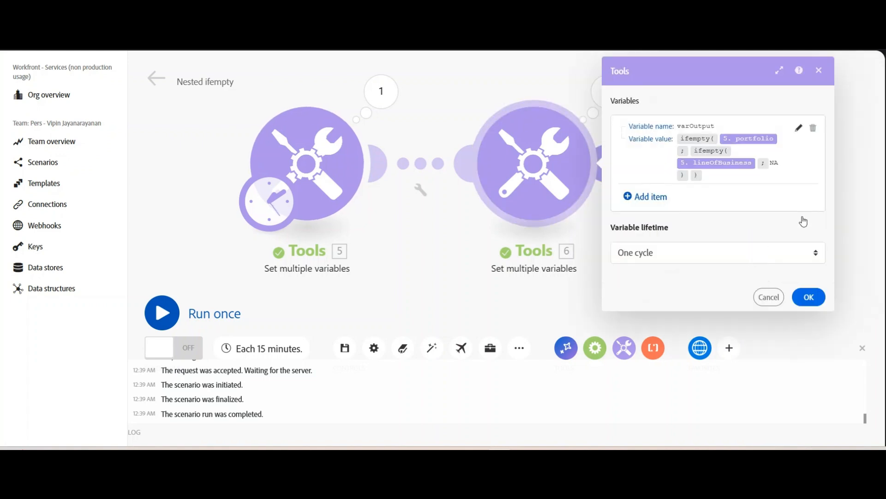
left_click(819, 70)
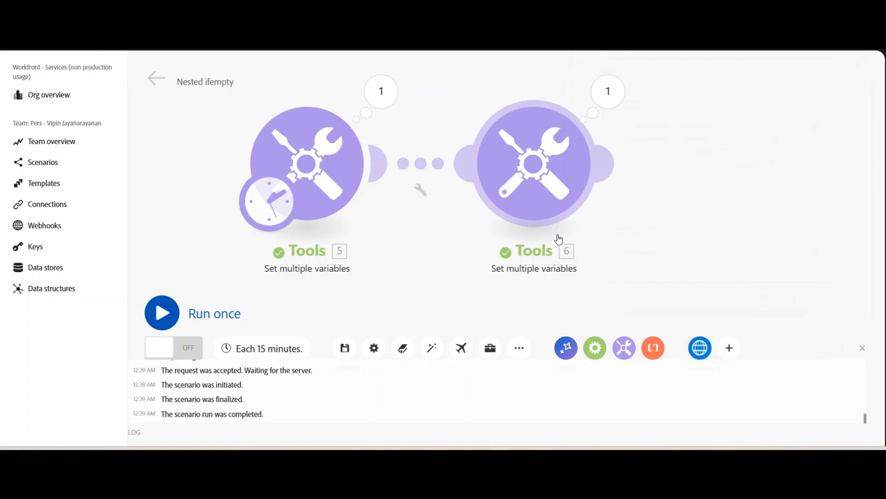
left_click(321, 265)
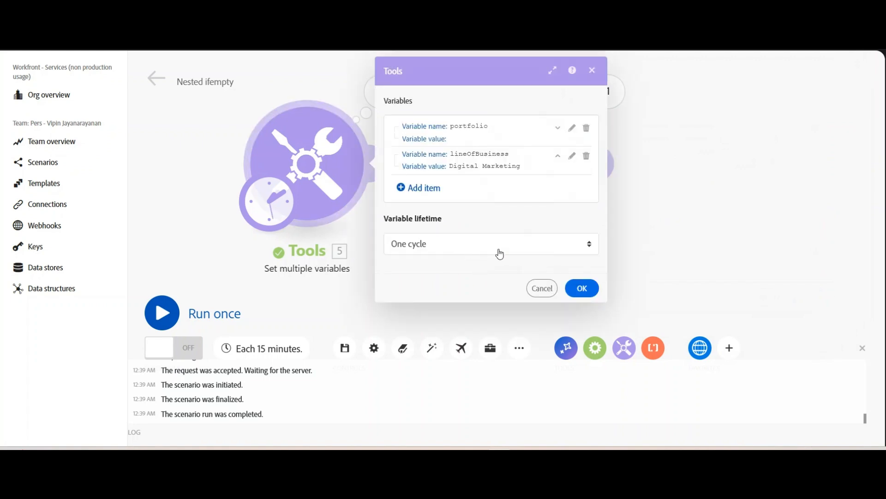
key("Escape")
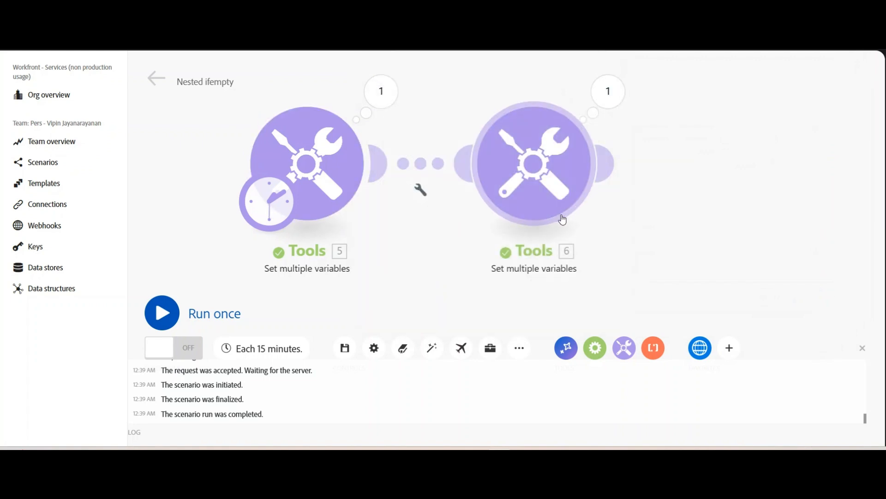
left_click(544, 243)
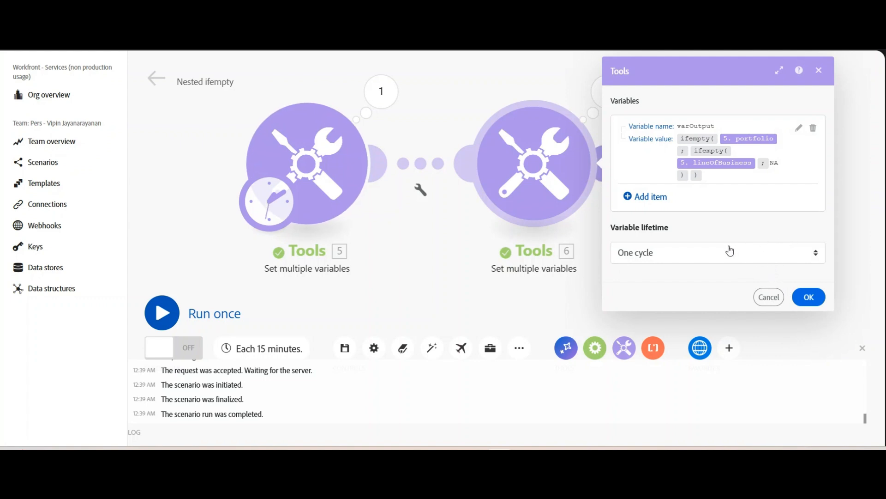
key("Escape")
left_click(609, 91)
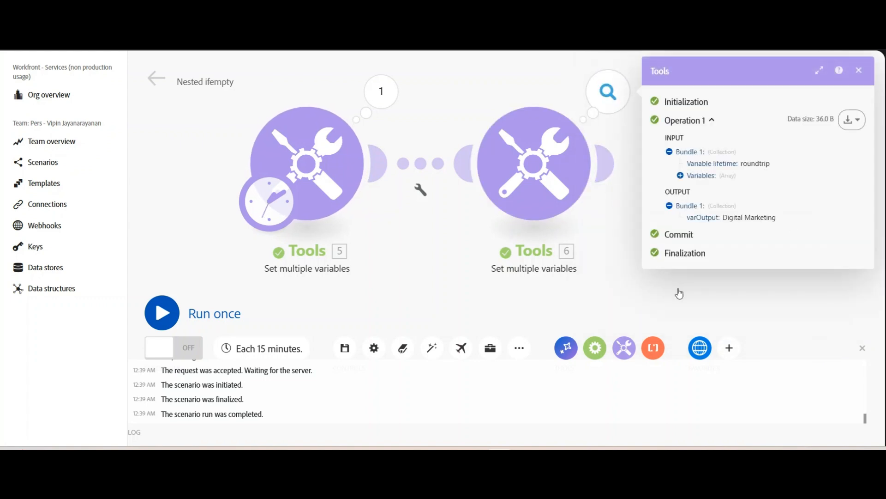
key("Escape")
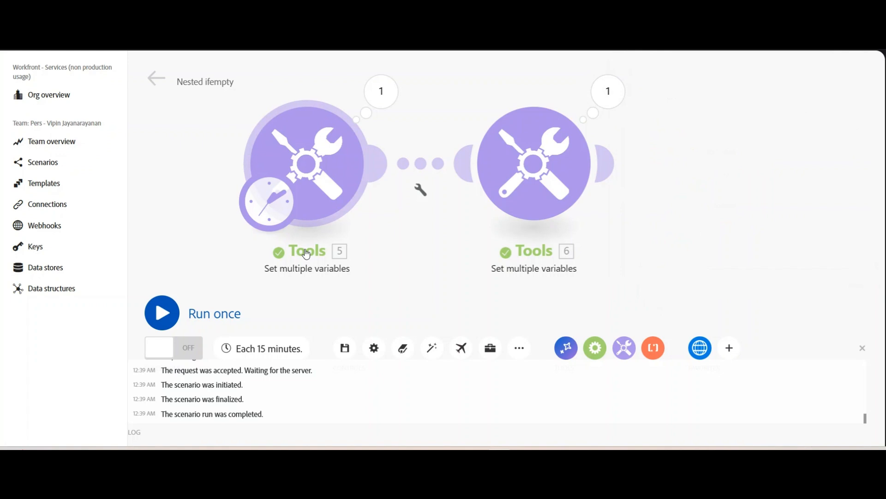
Clear the value of the lineOfBusiness variable in the first Tools module, keep the change and run the scenario once
left_click(307, 253)
left_click(572, 156)
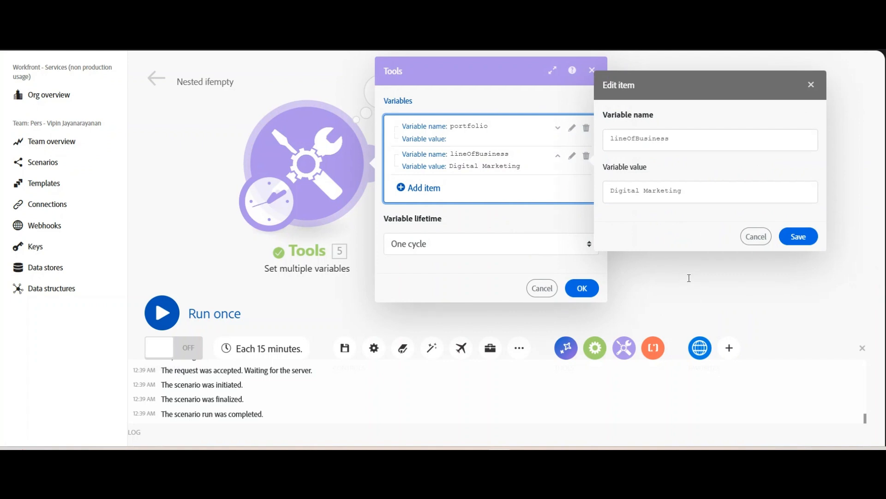
key("Tab")
key("BackSpace")
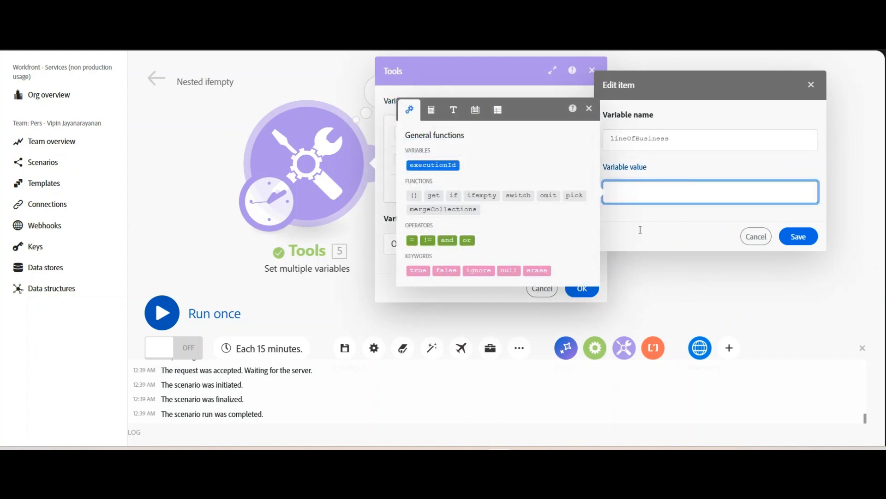
left_click(799, 237)
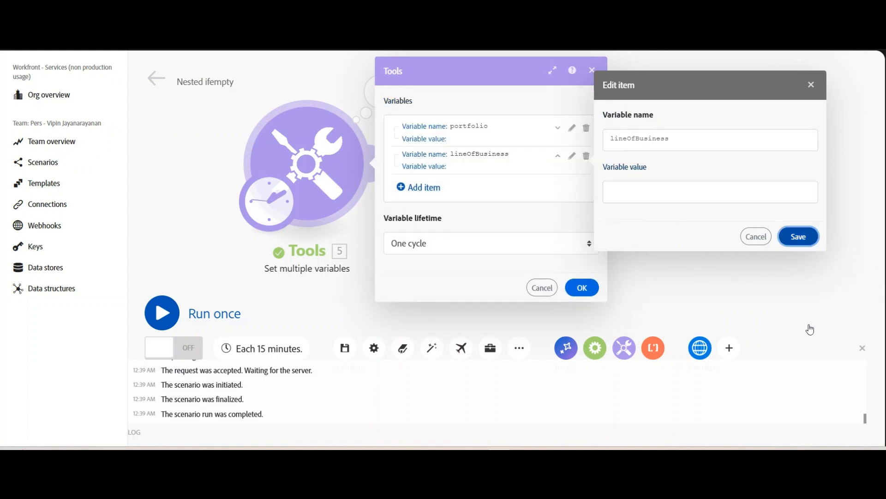
left_click(594, 379)
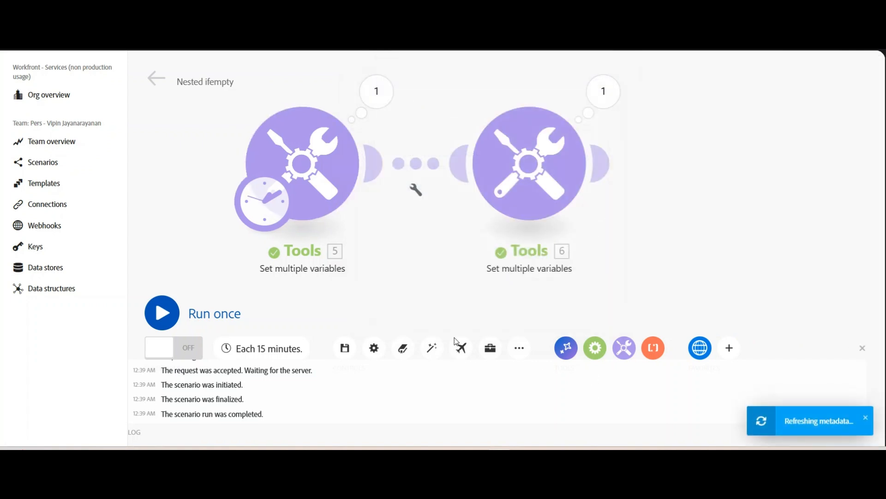
left_click(162, 313)
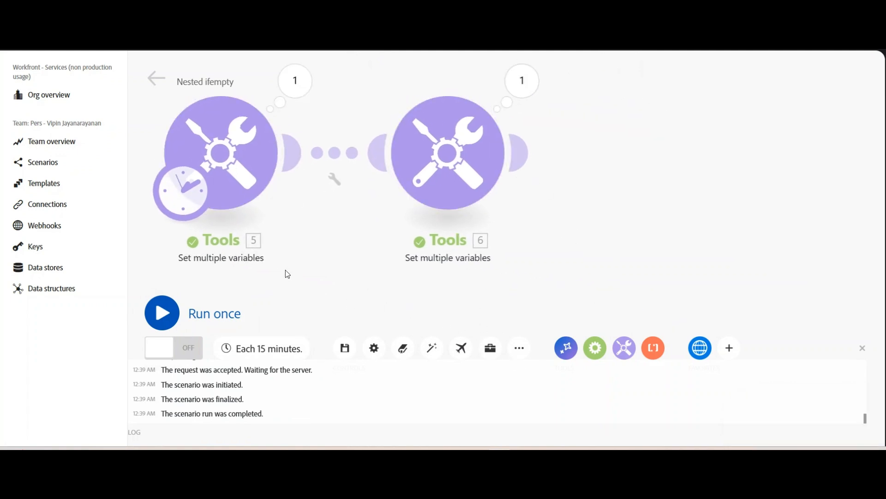
Check the variable definitions in both Tools modules, including the NA fallback in varOutput, and save the scenario
left_click(235, 243)
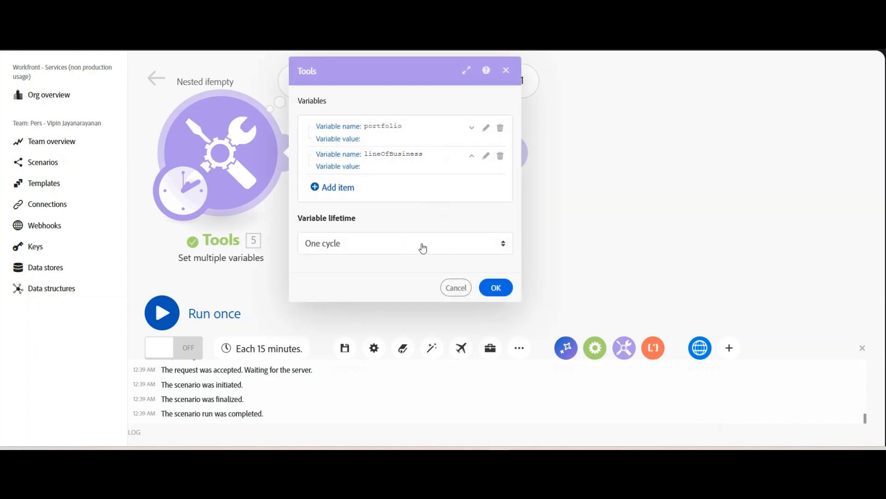
key("Escape")
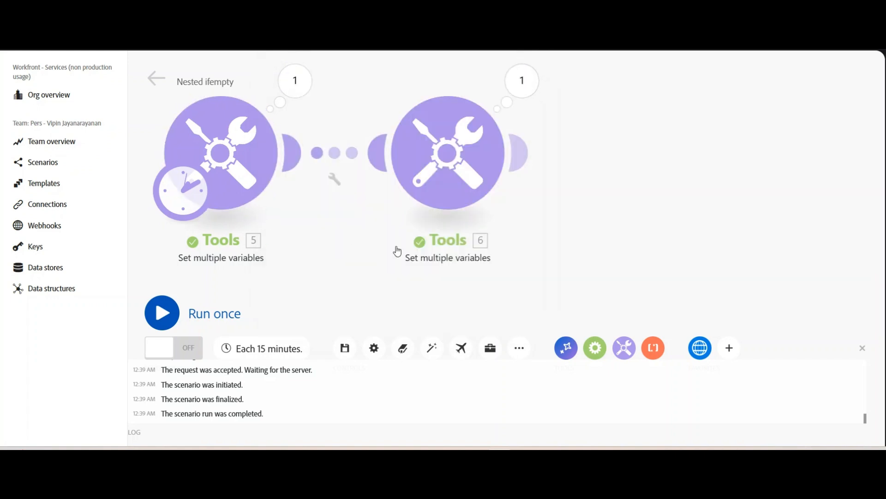
left_click(432, 241)
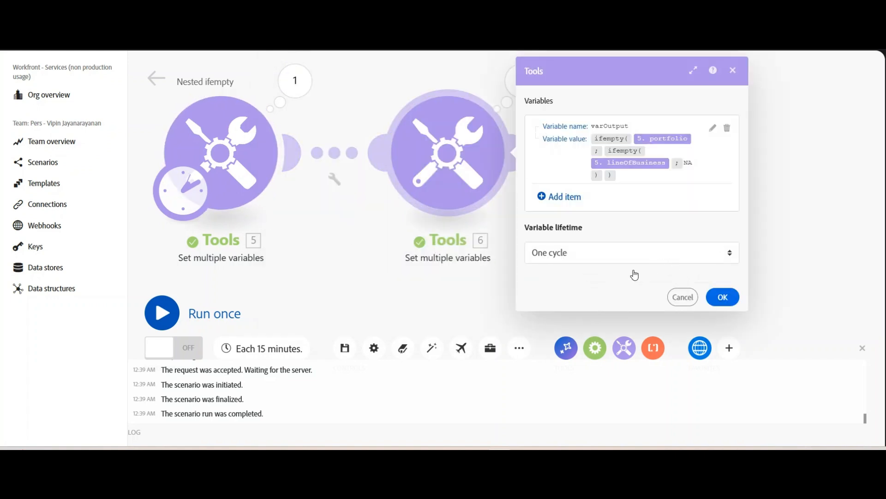
left_click(711, 217)
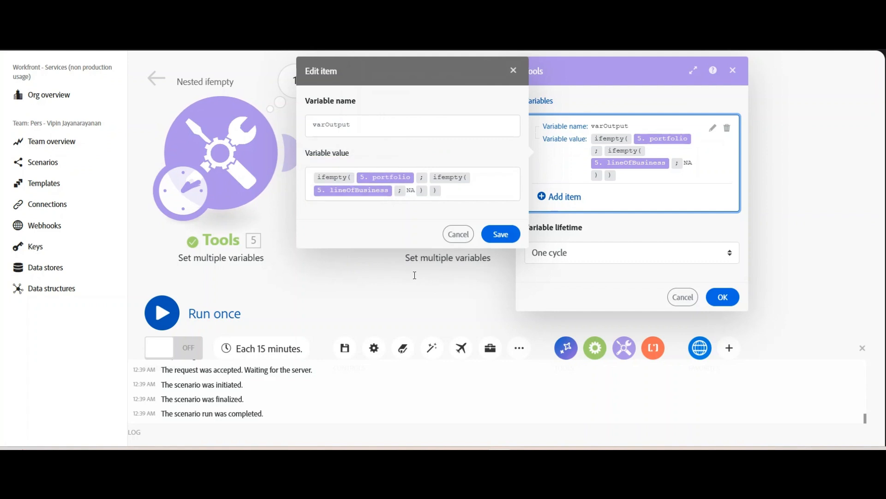
double_click(411, 190)
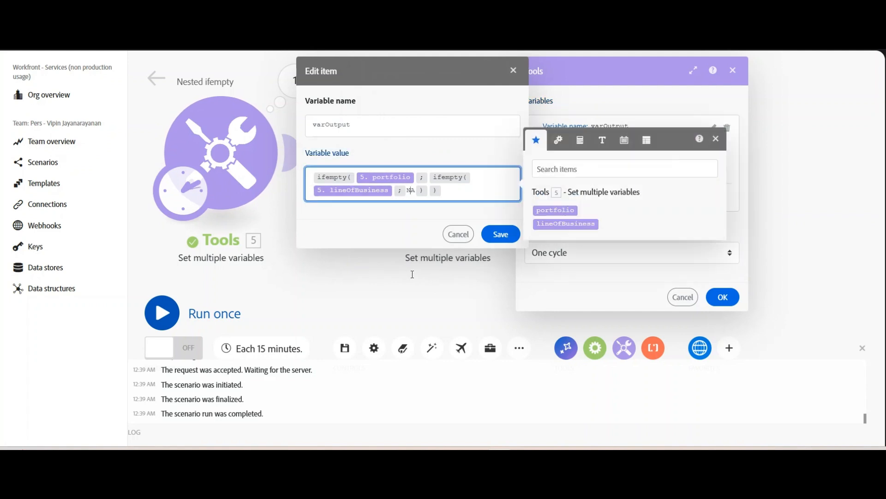
left_click(737, 383)
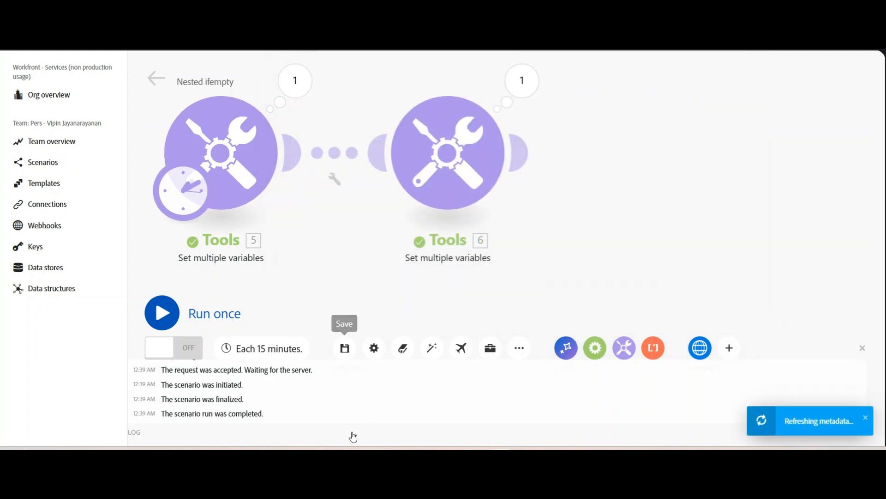
Run the scenario once with both variables empty and check the second Tools module's varOutput result
left_click(162, 313)
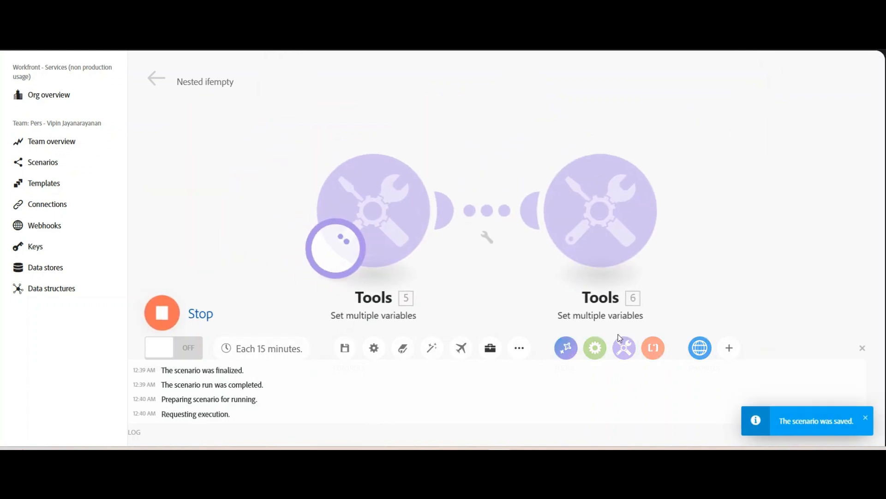
left_click(515, 121)
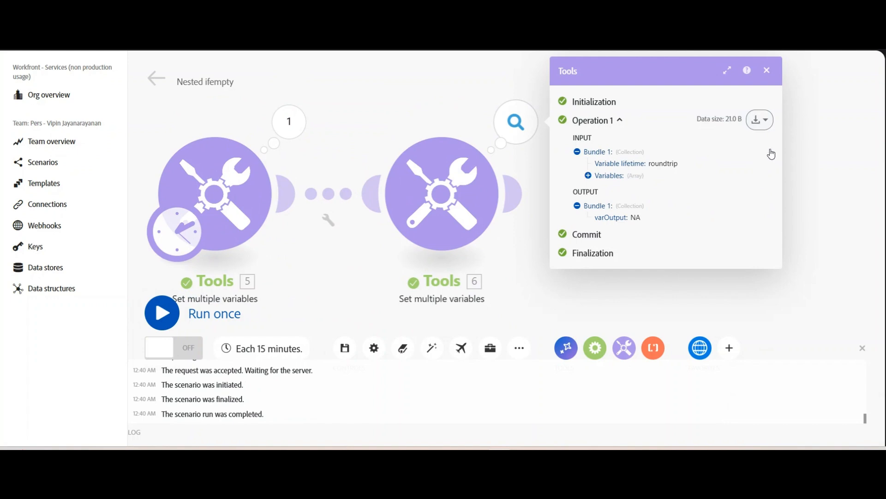
left_click(317, 244)
Set the portfolio variable in the first Tools module to Digital Marketing Initiatives, keep the change and save the scenario
left_click(248, 276)
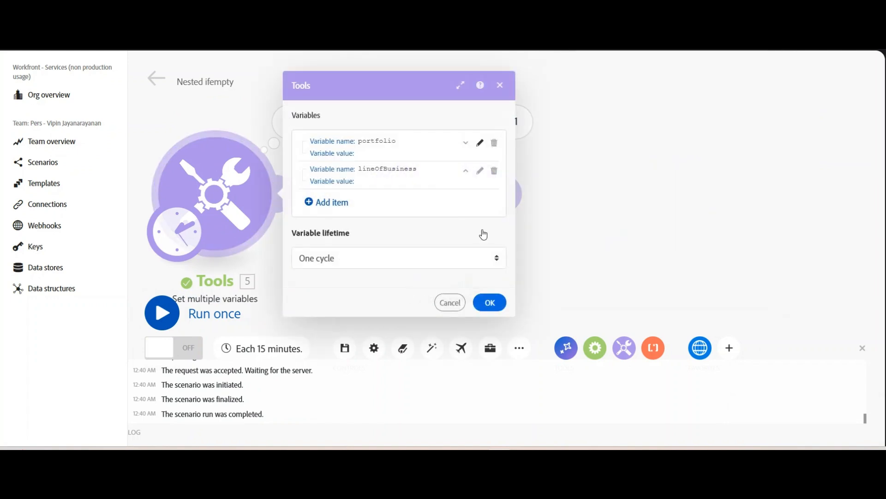
left_click(480, 142)
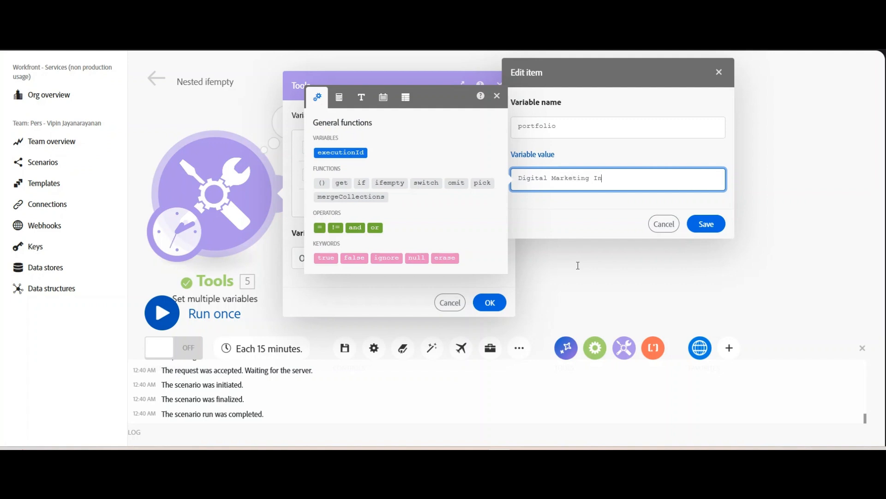
type("tives")
left_click(706, 224)
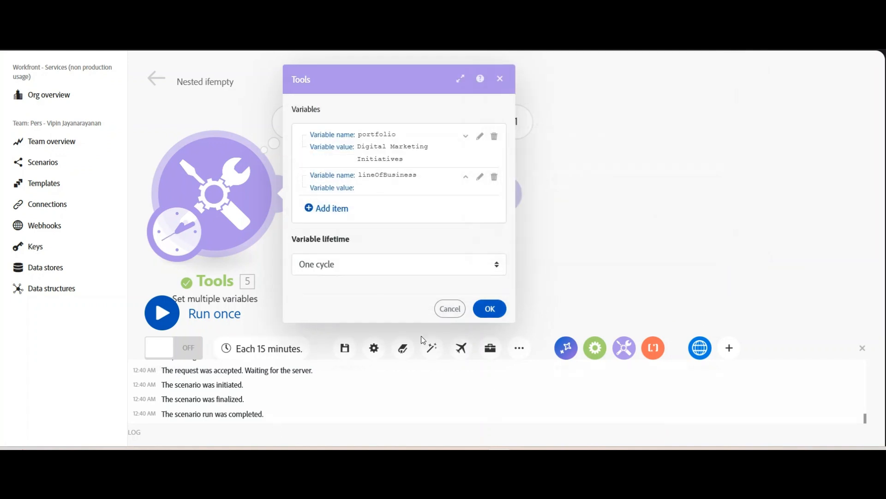
left_click(475, 307)
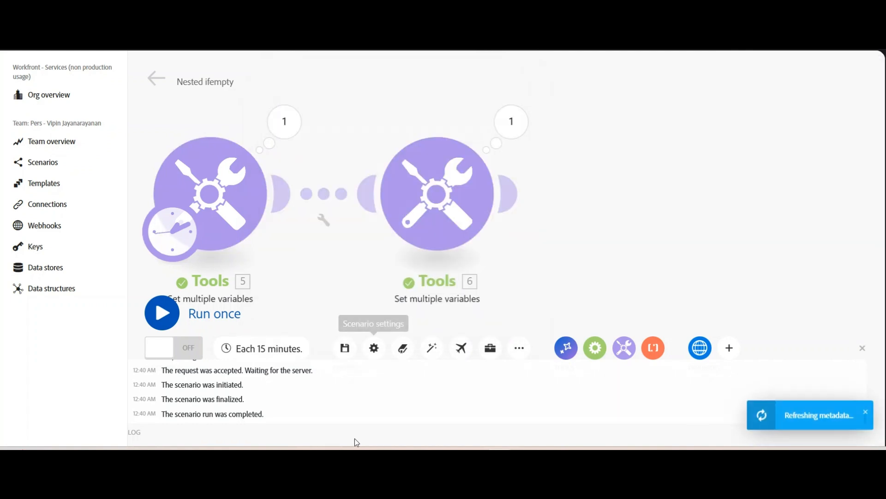
Run the scenario once and compare the second Tools module's varOutput result with its nested ifempty definition
left_click(162, 313)
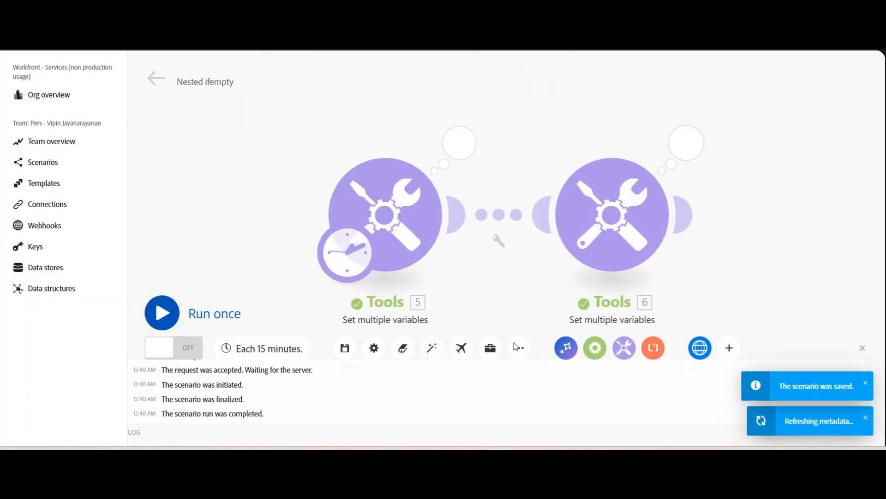
left_click(464, 98)
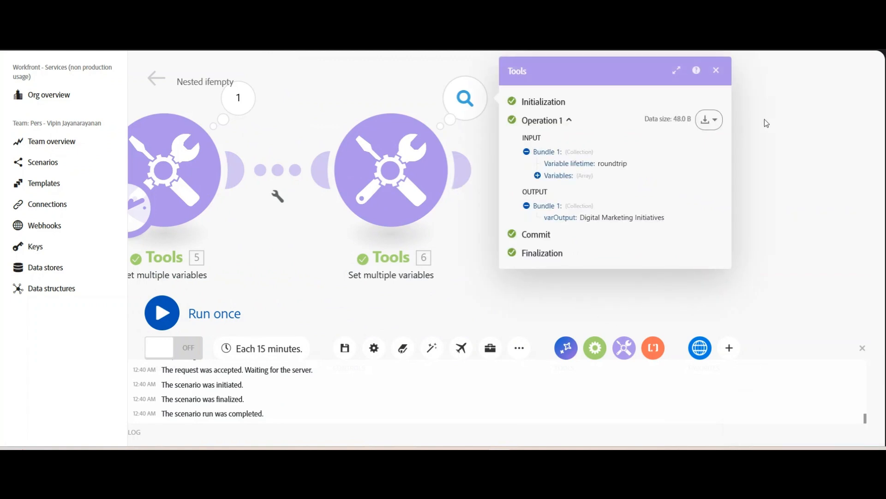
left_click(713, 154)
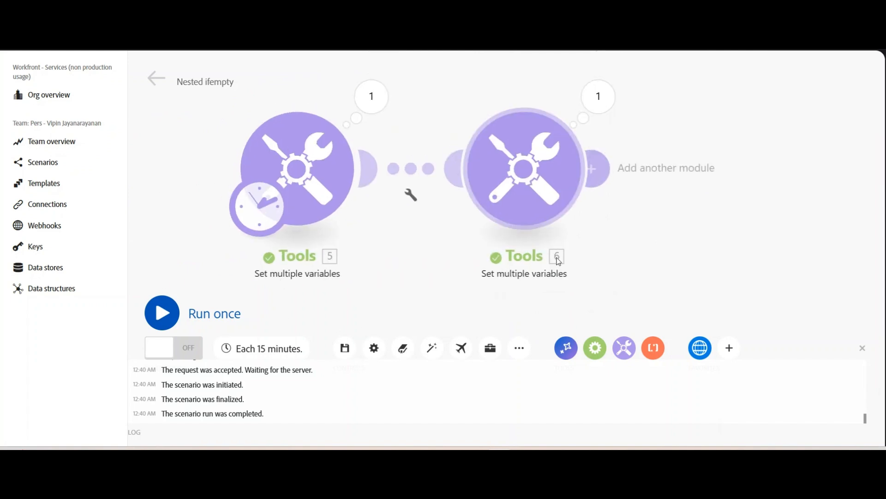
left_click(521, 253)
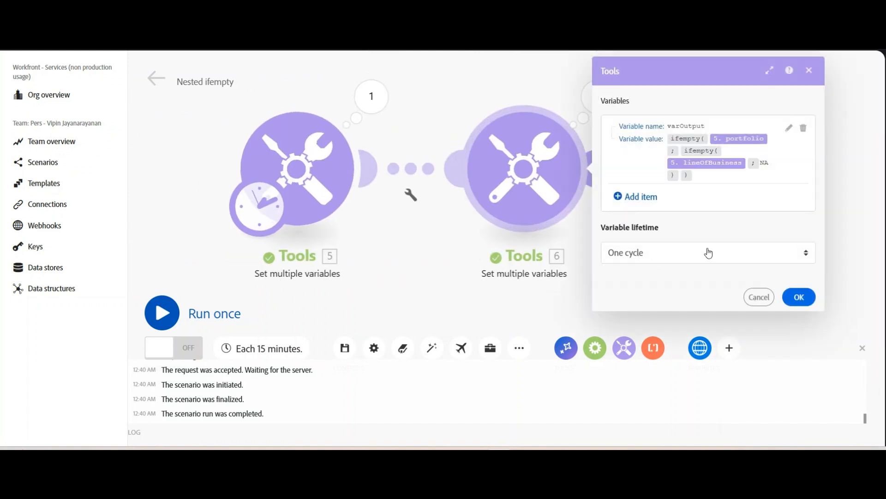